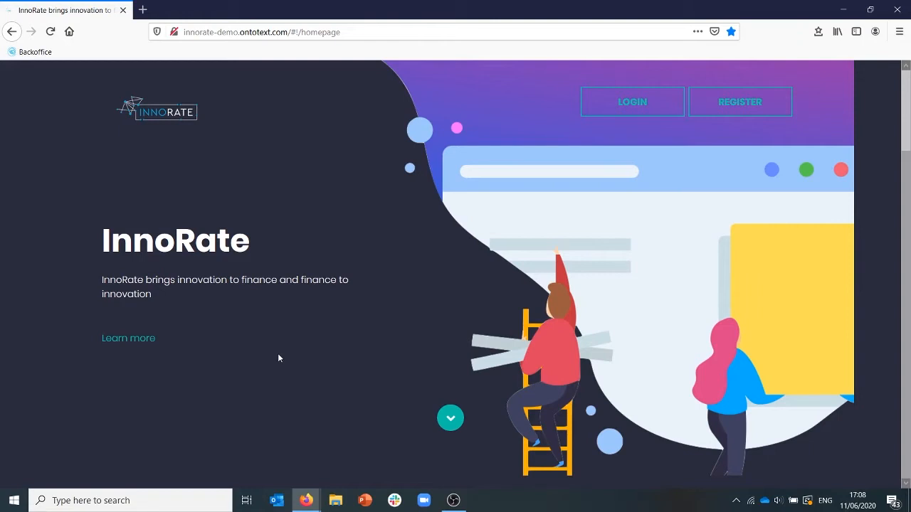
# Open the InnoRate registration form and enter the registrant's first and last name.
pyautogui.click(740, 107)
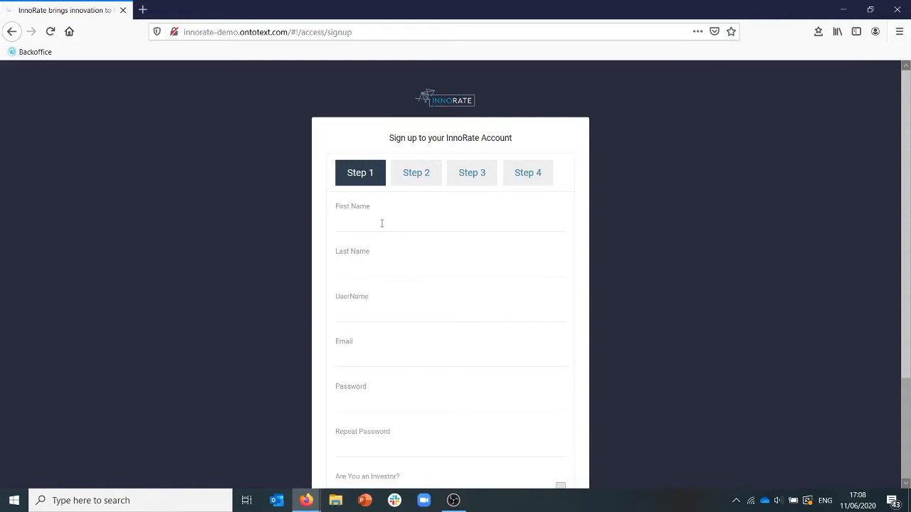
pyautogui.click(381, 223)
pyautogui.write('Milena')
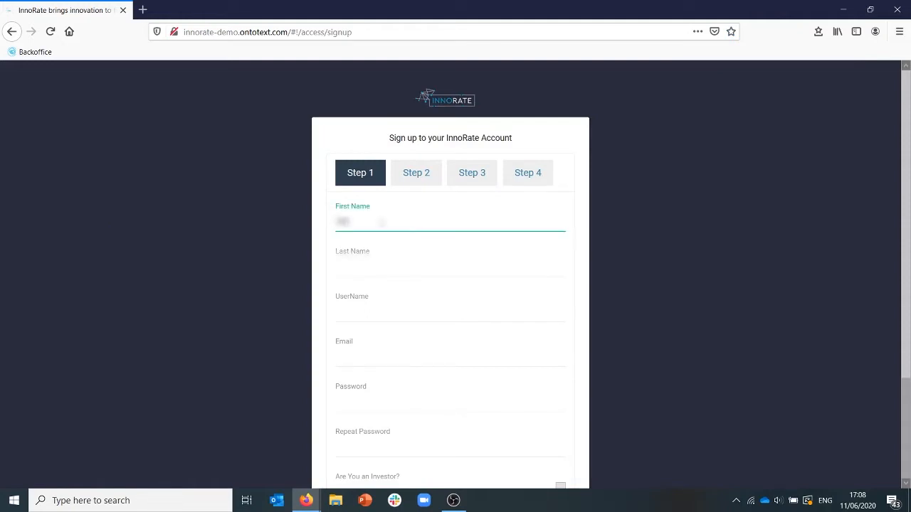
pyautogui.click(397, 268)
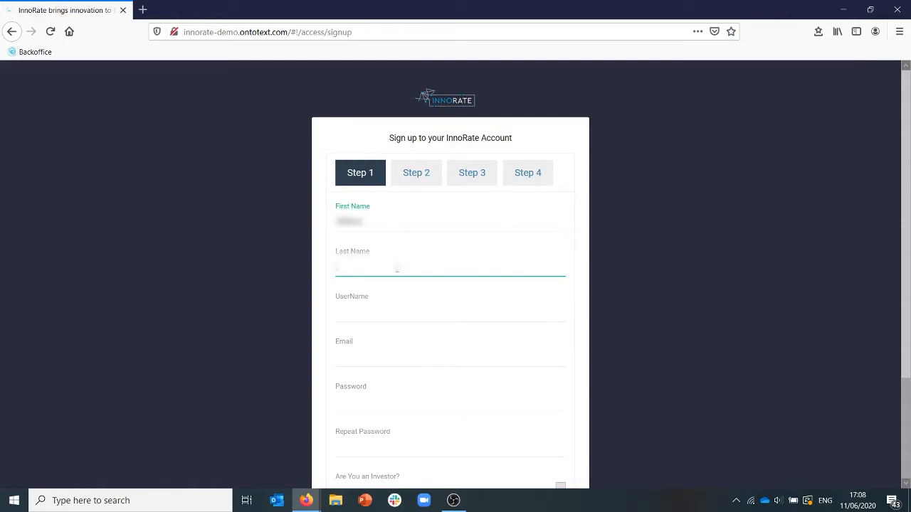
pyautogui.write('??????y')
# Fill in the account's username and the registrant's e-mail address in the sign-up form.
pyautogui.click(392, 313)
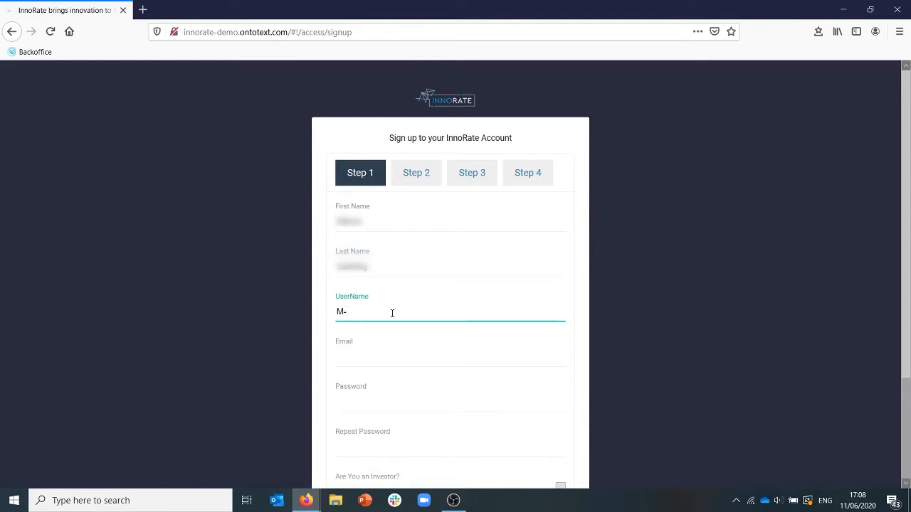
pyautogui.click(383, 357)
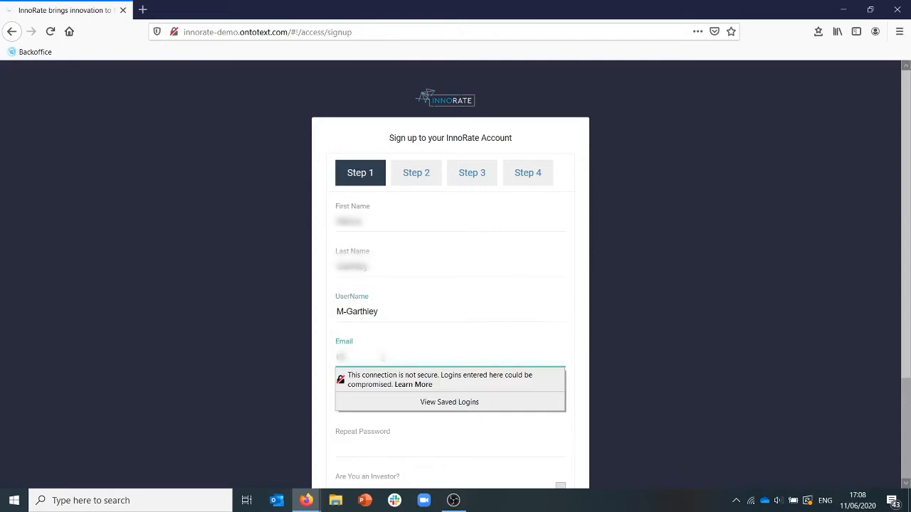
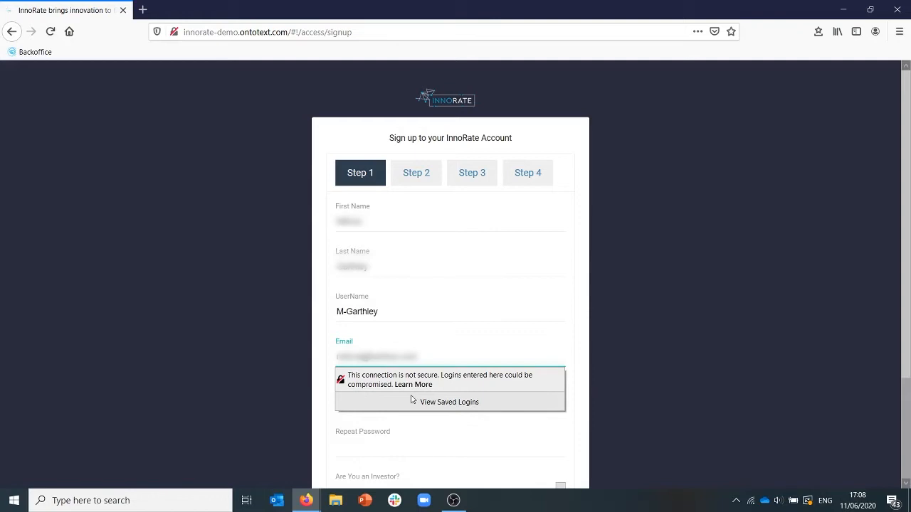
pyautogui.click(332, 388)
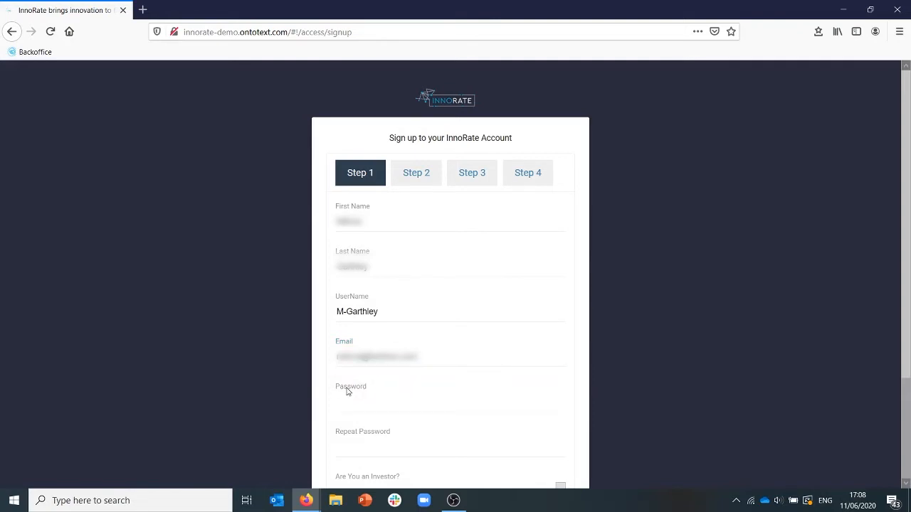
# Enter the account password and repeat it in the confirmation field.
pyautogui.click(348, 399)
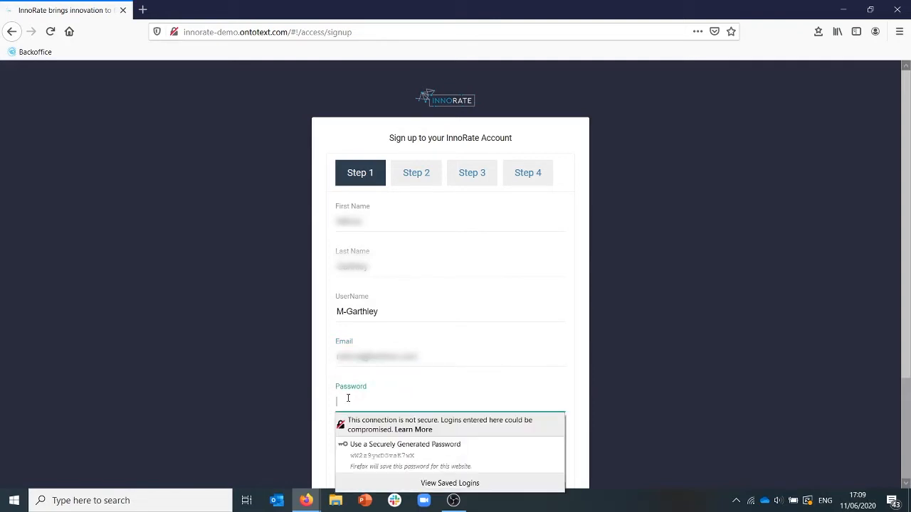
pyautogui.write('•••••')
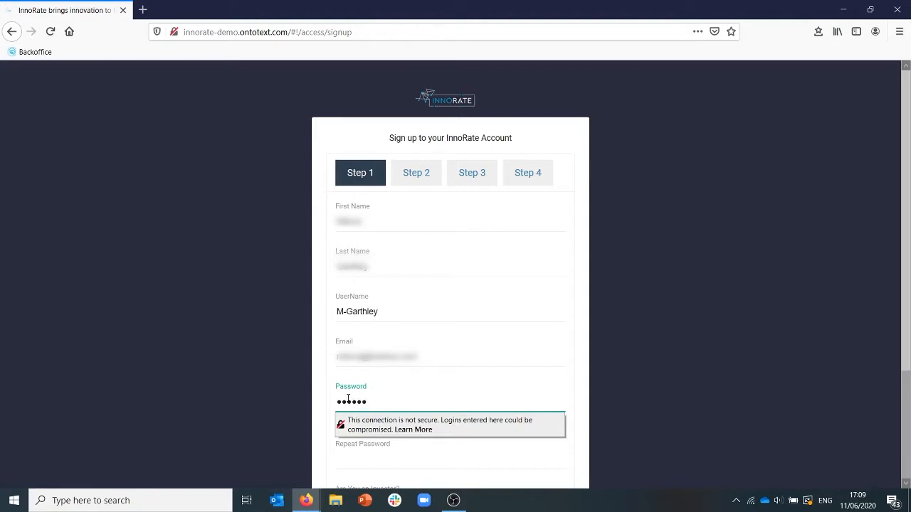
pyautogui.write('•••')
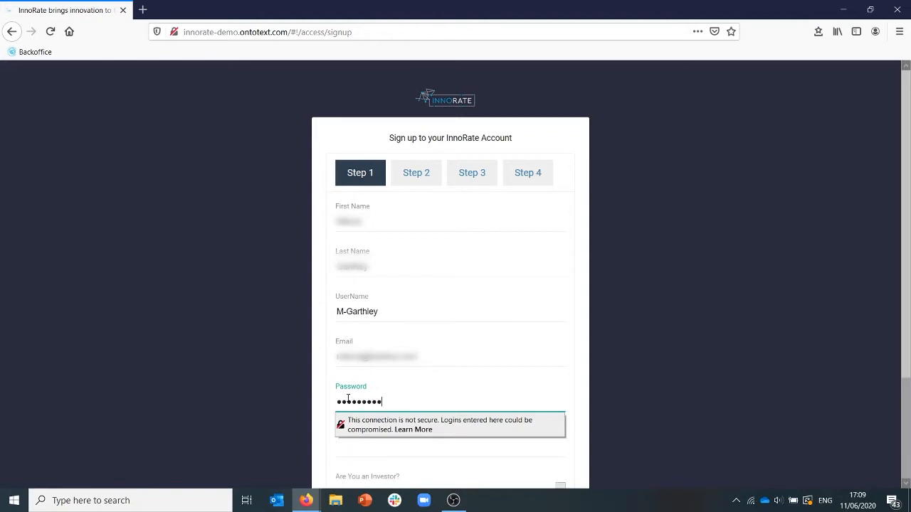
pyautogui.write('•')
pyautogui.click(343, 443)
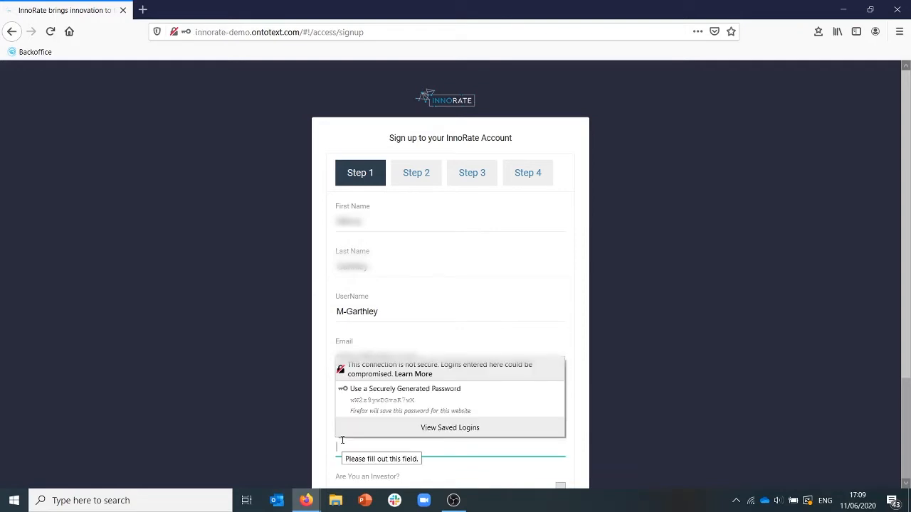
pyautogui.write('••••••')
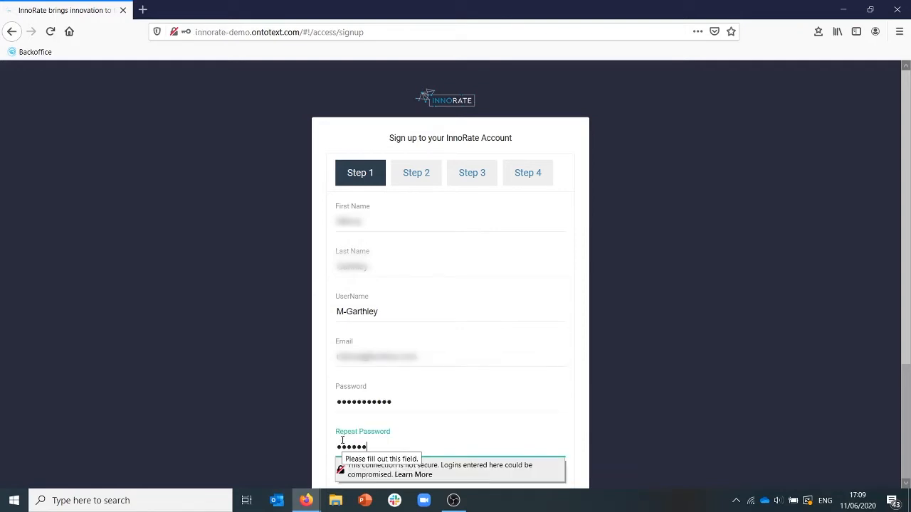
pyautogui.write('••••')
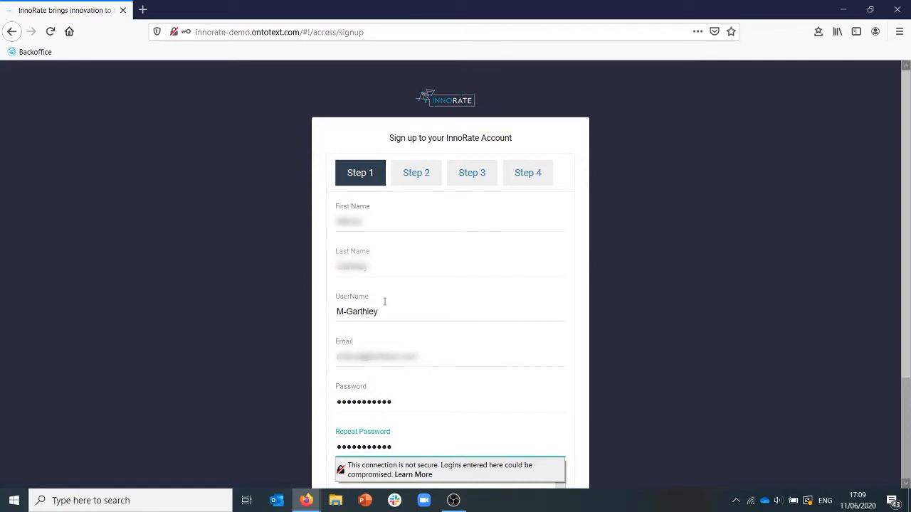
# Answer No to "Are You an Investor?" and continue to Step 2 of the sign-up.
pyautogui.scroll(-3, 437, 303)
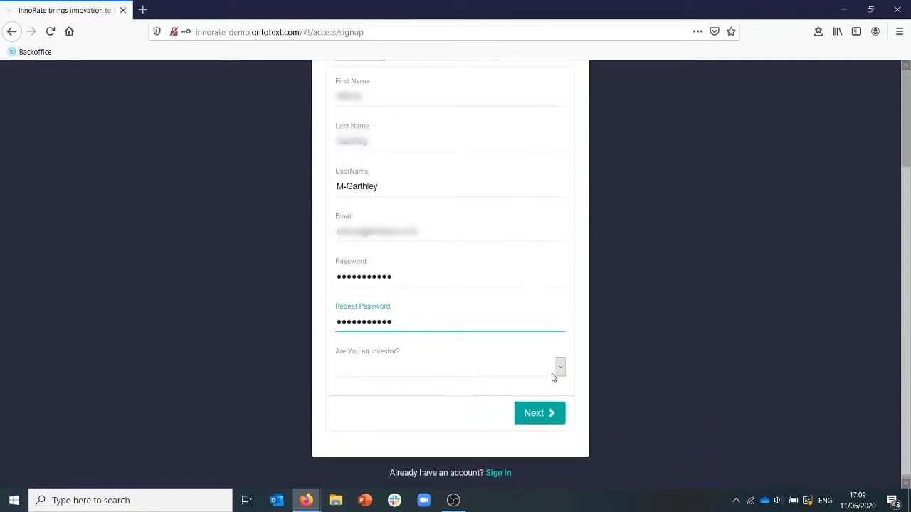
pyautogui.click(560, 367)
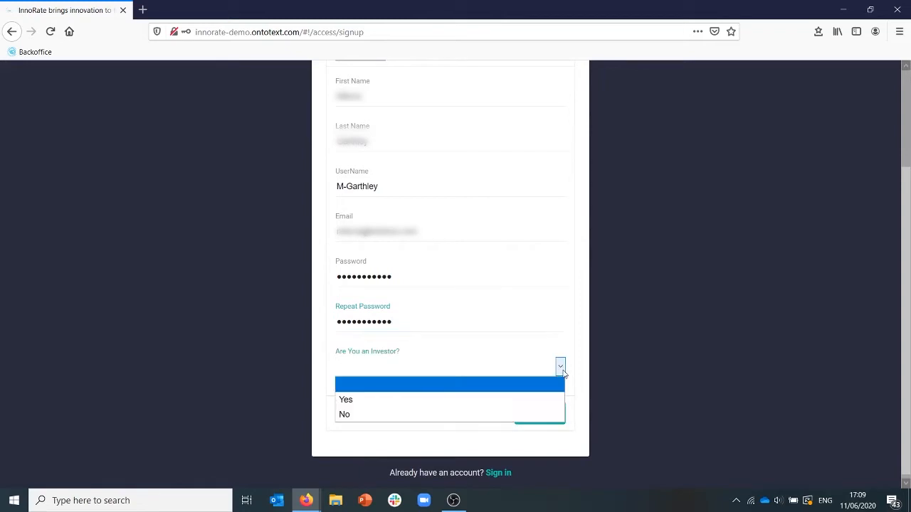
pyautogui.click(471, 414)
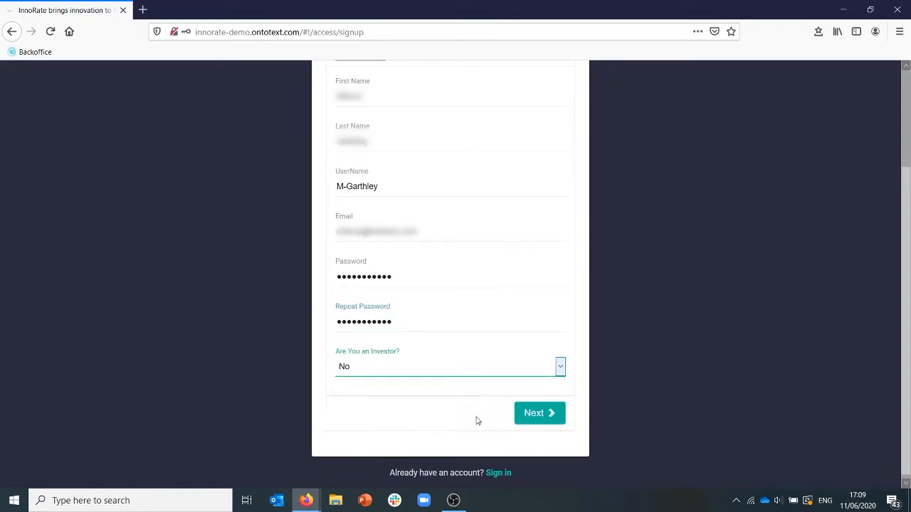
pyautogui.click(534, 420)
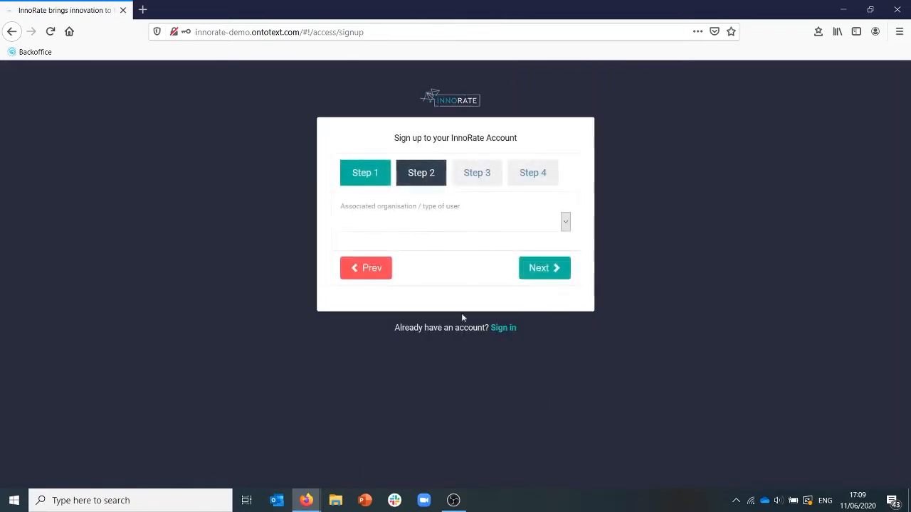
# Set the associated organisation / type of user to "innovative company / technology company" and continue to Step 3.
pyautogui.click(565, 223)
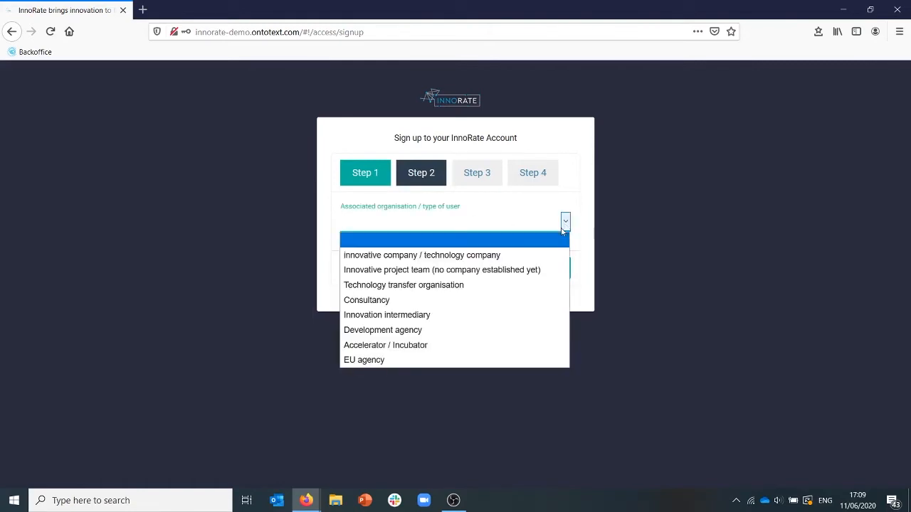
pyautogui.click(510, 256)
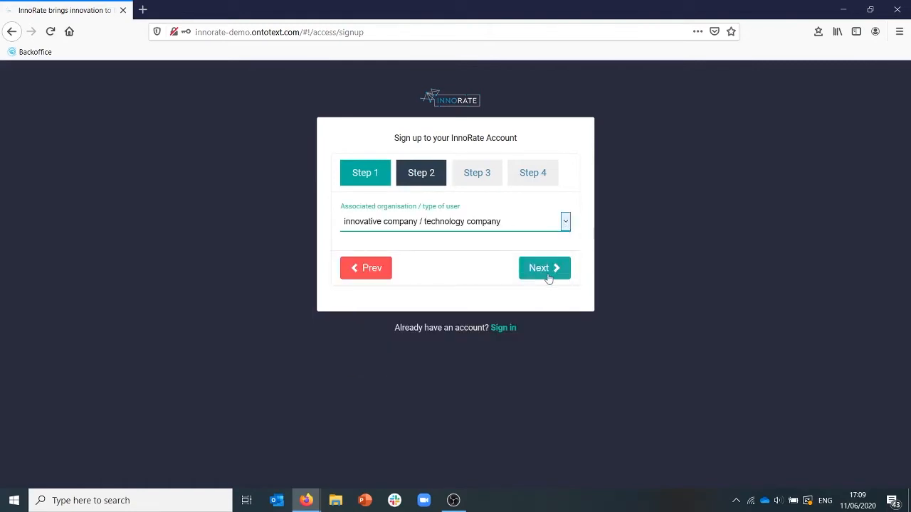
pyautogui.click(544, 268)
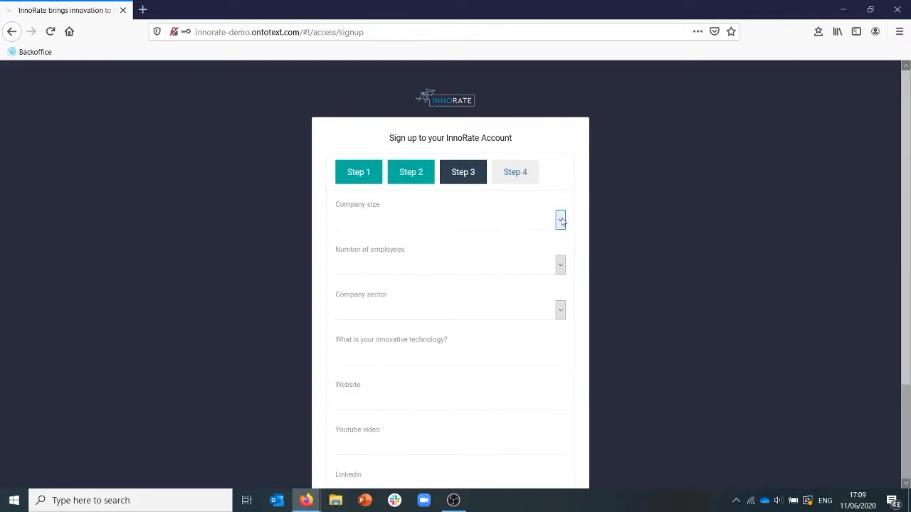
# Set the company size to SME, the number of employees to 11-25 and the company sector to Photonics.
pyautogui.click(560, 221)
pyautogui.click(518, 251)
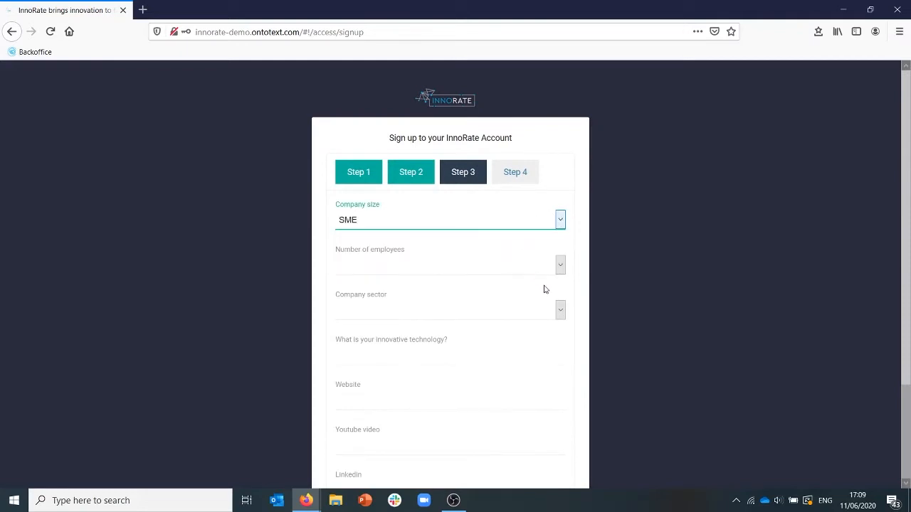
pyautogui.click(560, 264)
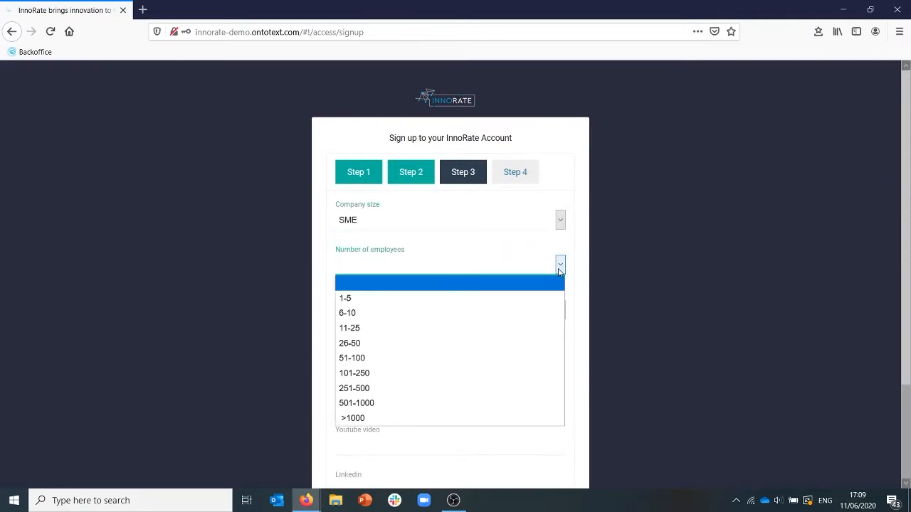
pyautogui.click(484, 329)
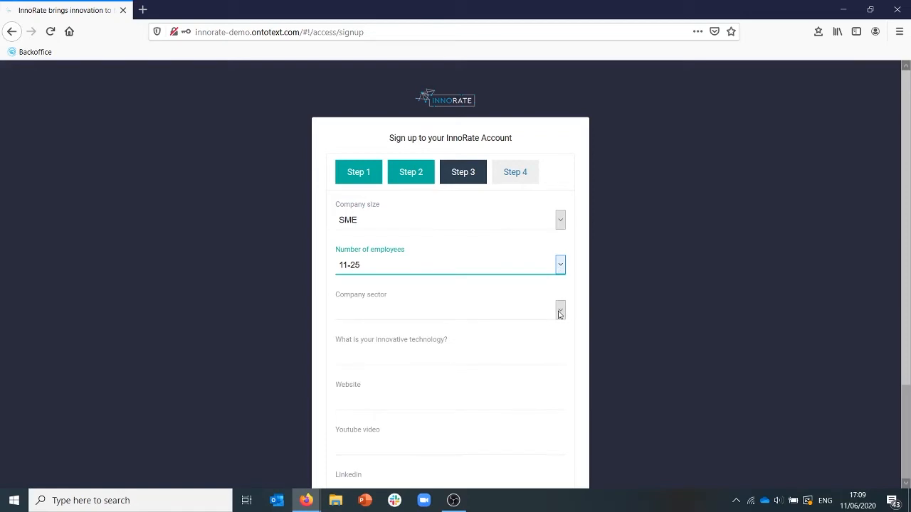
pyautogui.click(560, 311)
pyautogui.click(500, 341)
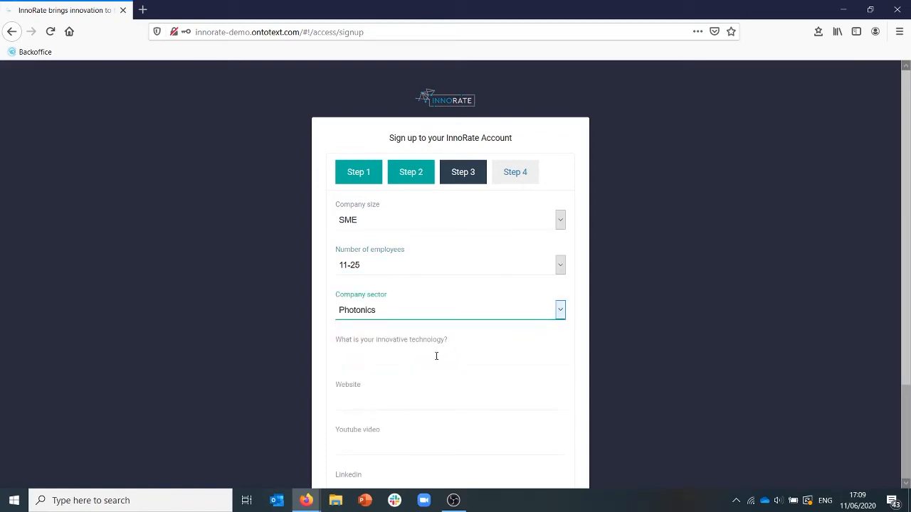
pyautogui.click(408, 360)
pyautogui.write('I')
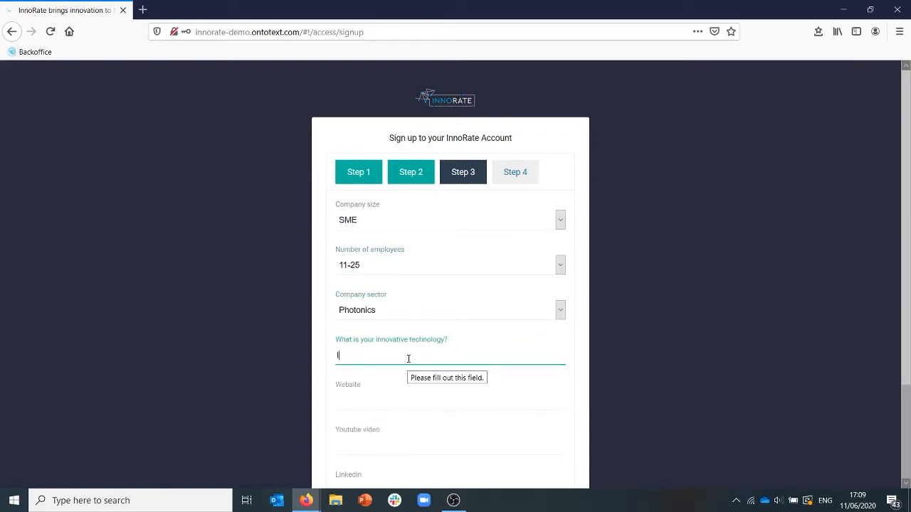
pyautogui.write('maging')
pyautogui.click(395, 402)
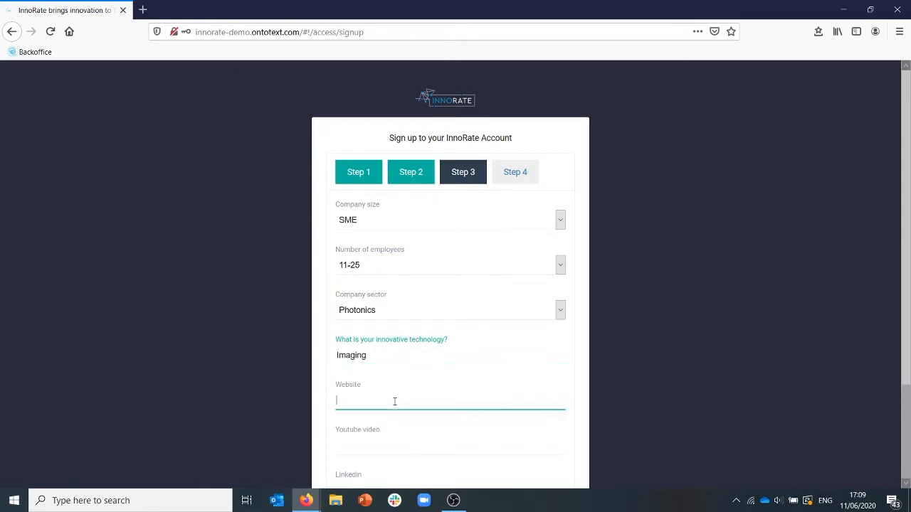
pyautogui.write('www.')
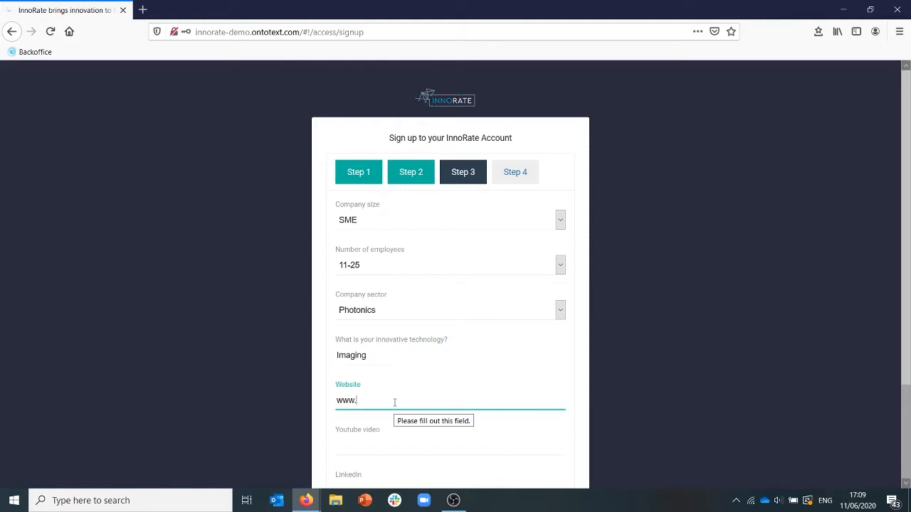
pyautogui.write('techtour.com')
# Leave the Youtube video and Linkedin fields empty and continue to Step 4 of the sign-up.
pyautogui.click(387, 449)
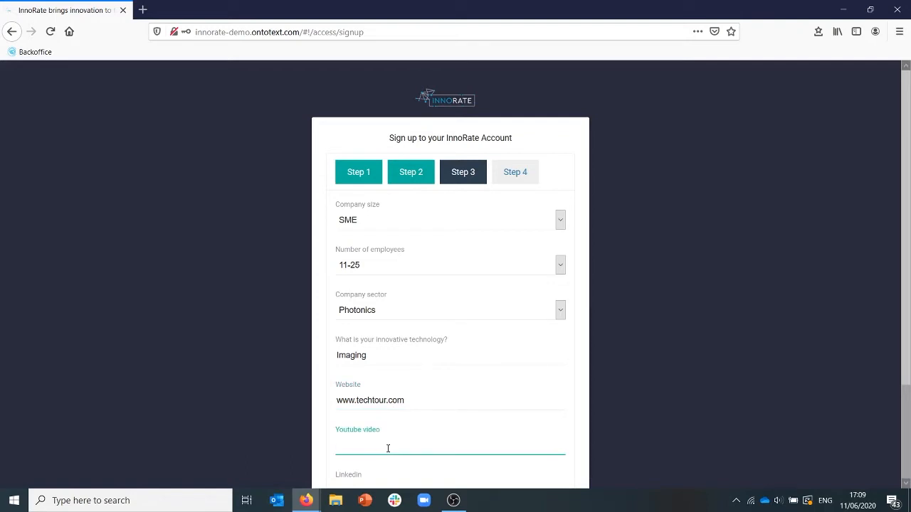
pyautogui.scroll(-3, 418, 423)
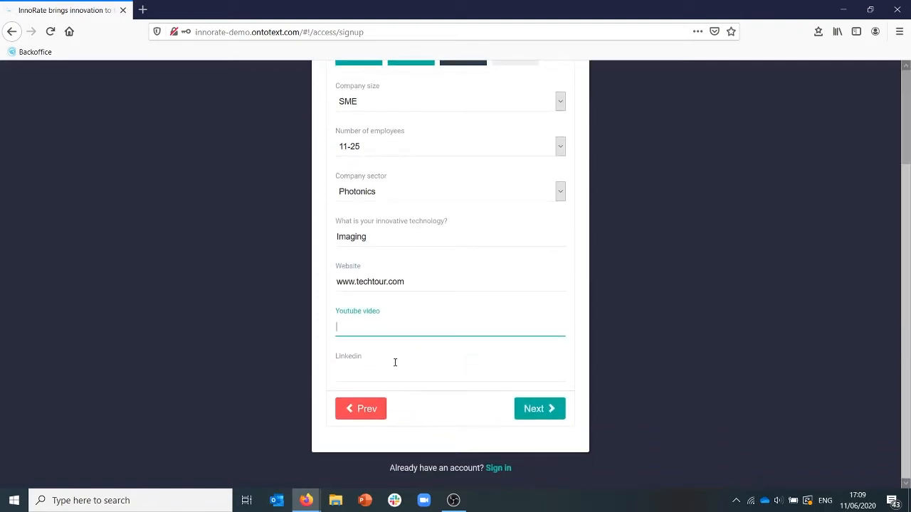
pyautogui.click(395, 364)
pyautogui.click(371, 368)
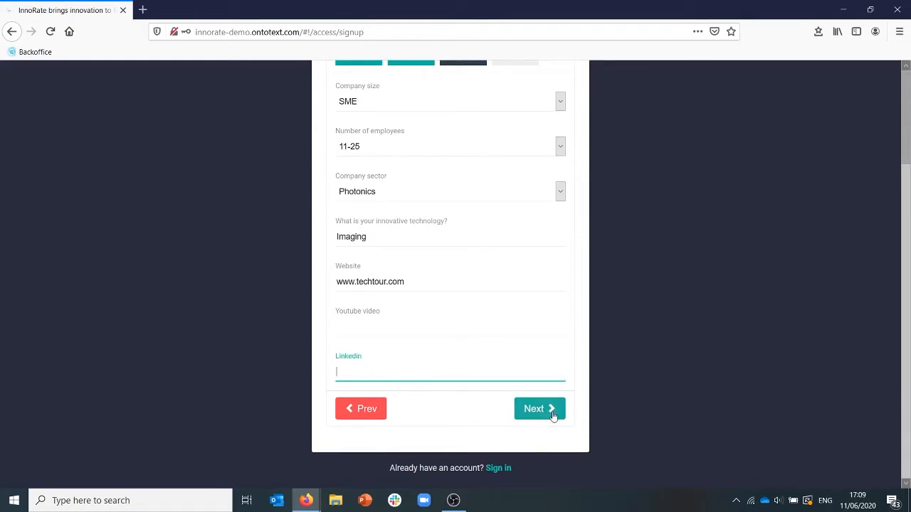
pyautogui.scroll(2, 554, 416)
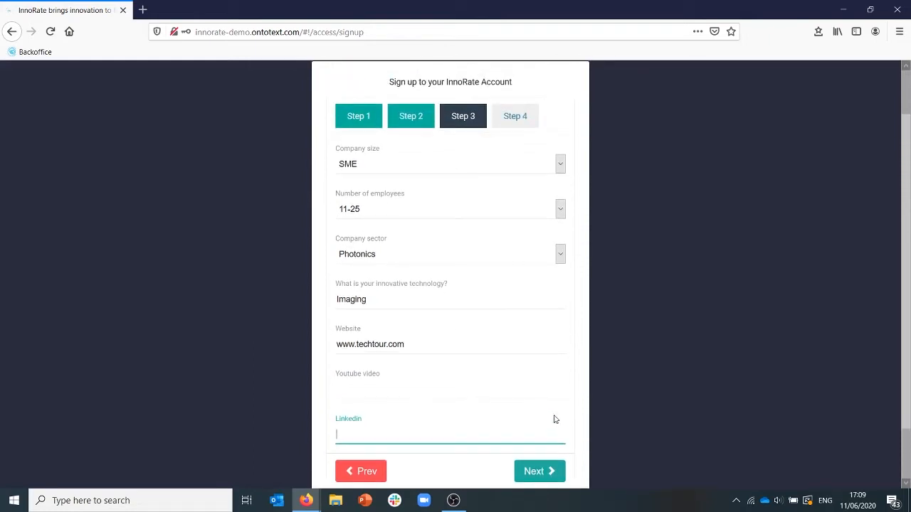
pyautogui.click(548, 476)
# Search for the company Tech Tour in Step 4 of the sign-up and select the suggested match.
pyautogui.click(357, 164)
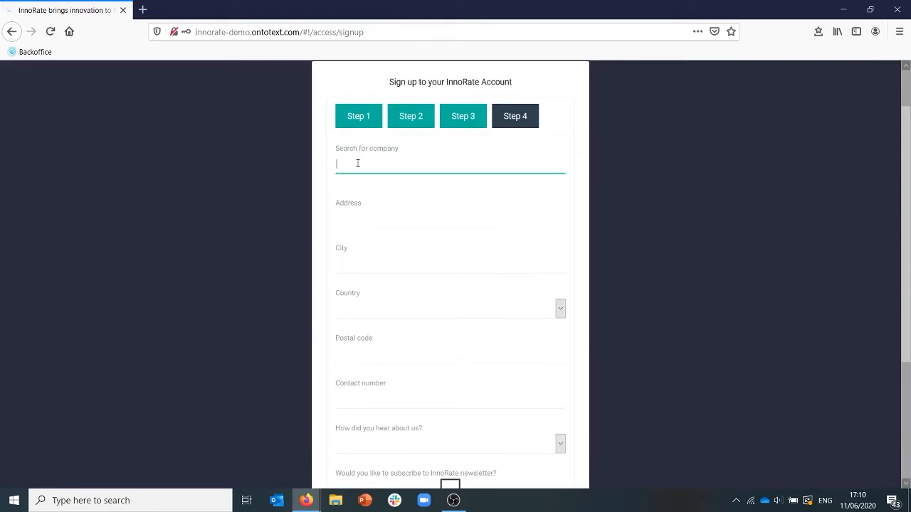
pyautogui.write('Tec')
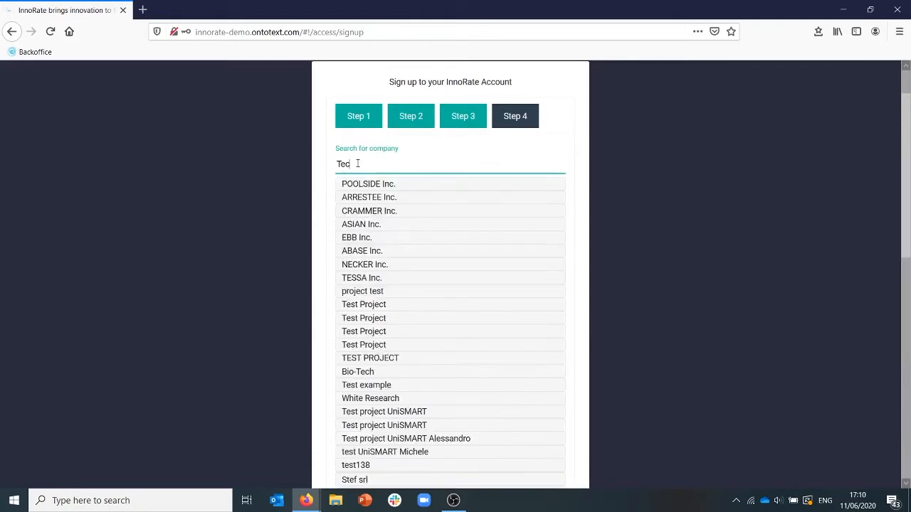
pyautogui.write('h Tour')
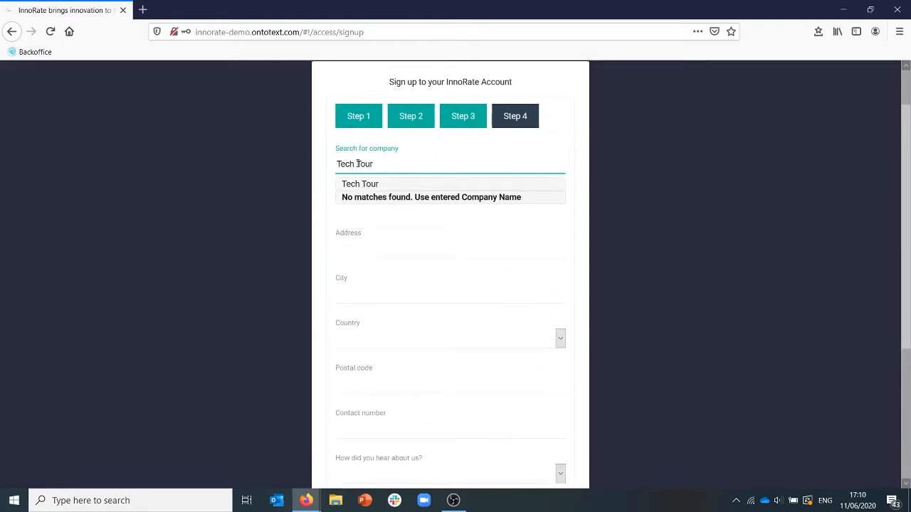
pyautogui.click(367, 184)
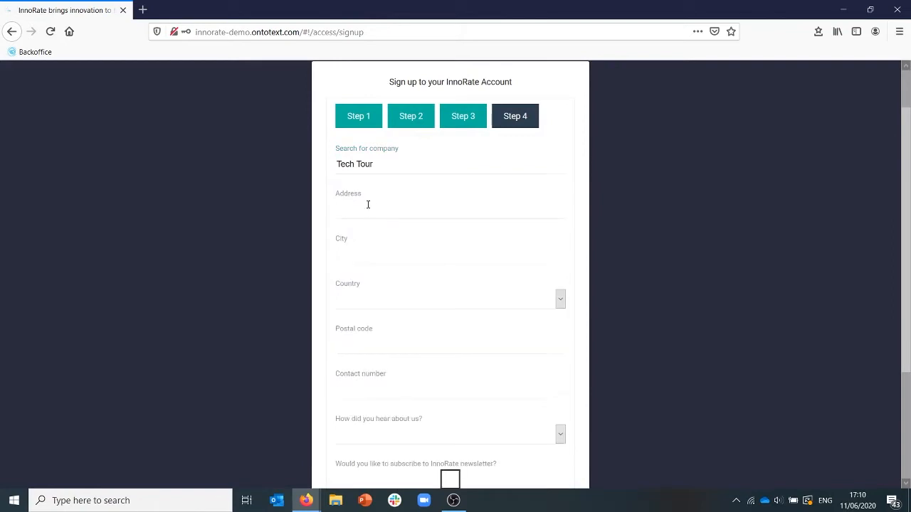
# Enter the company's street address in the Step 4 form.
pyautogui.click(368, 210)
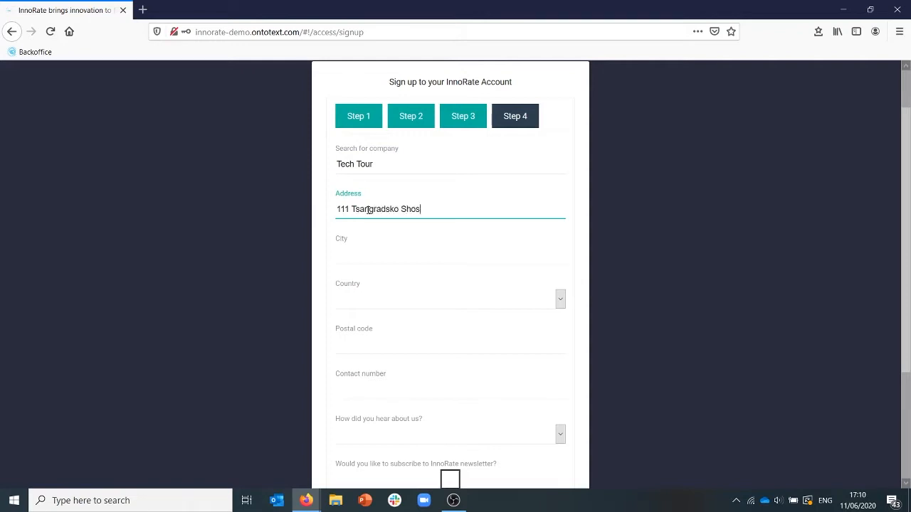
# Set the company's city to Sofia and the country to Bulgaria.
pyautogui.click(355, 249)
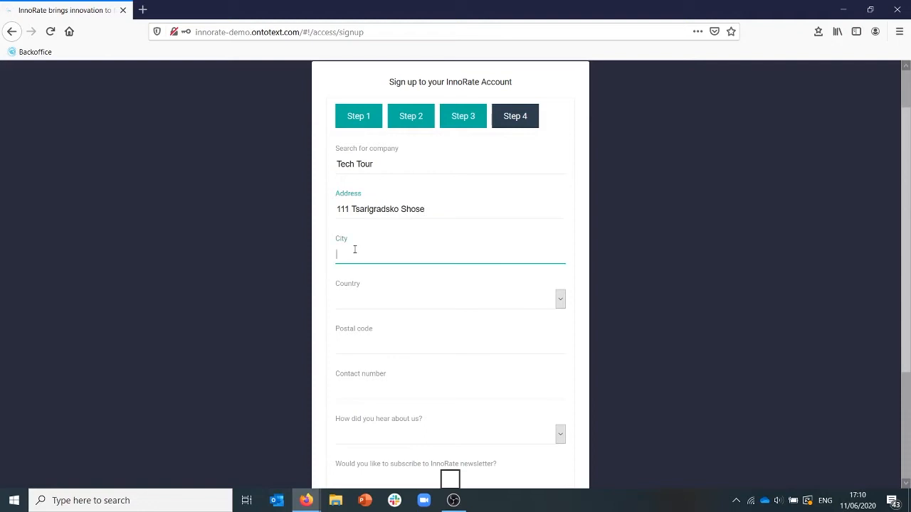
pyautogui.write('Sofia')
pyautogui.click(561, 299)
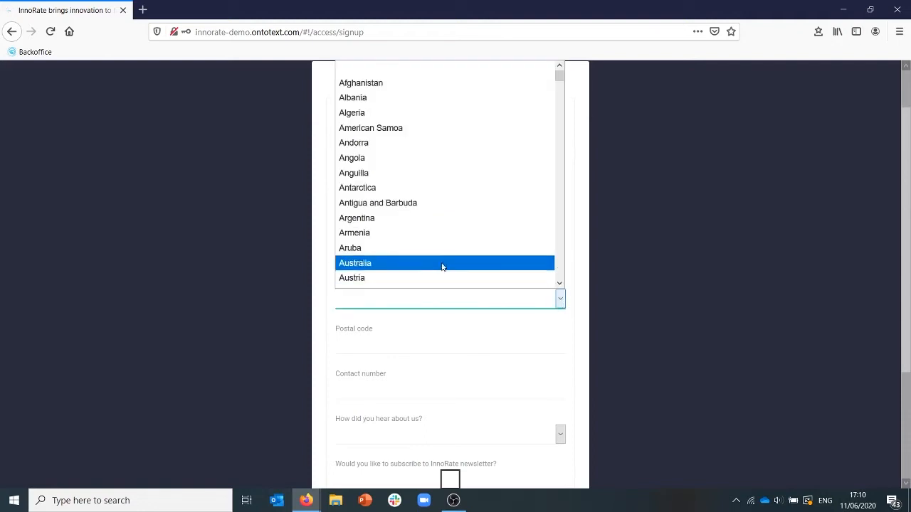
pyautogui.scroll(-5, 438, 242)
pyautogui.scroll(-3, 436, 227)
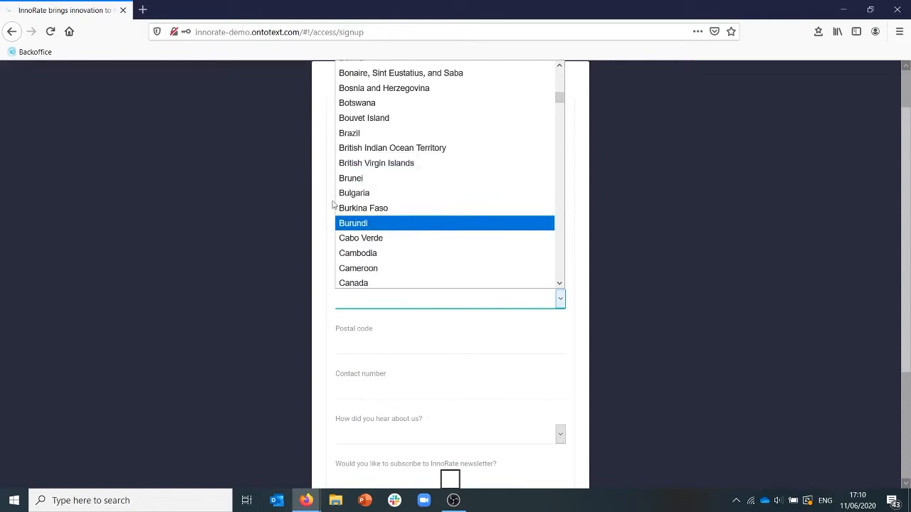
pyautogui.click(342, 194)
# Fill in the company's postal code and contact number.
pyautogui.click(373, 345)
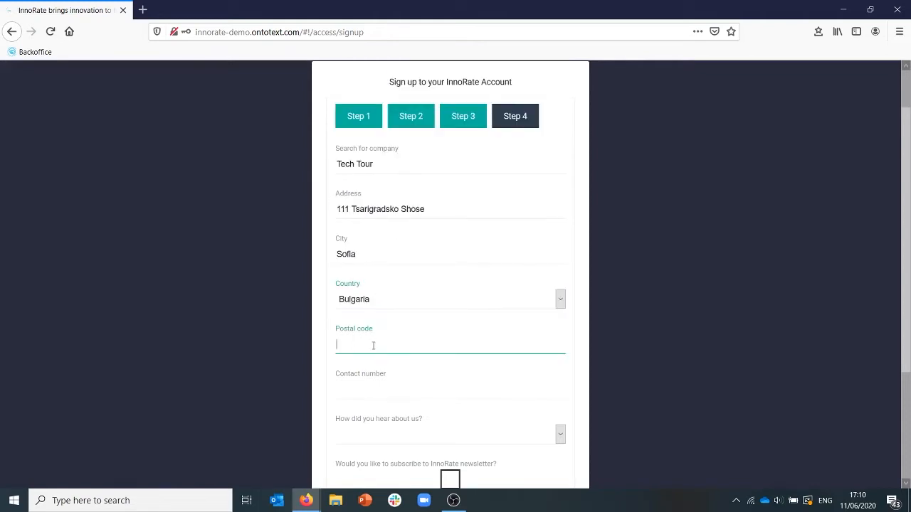
pyautogui.write('1784')
pyautogui.click(388, 392)
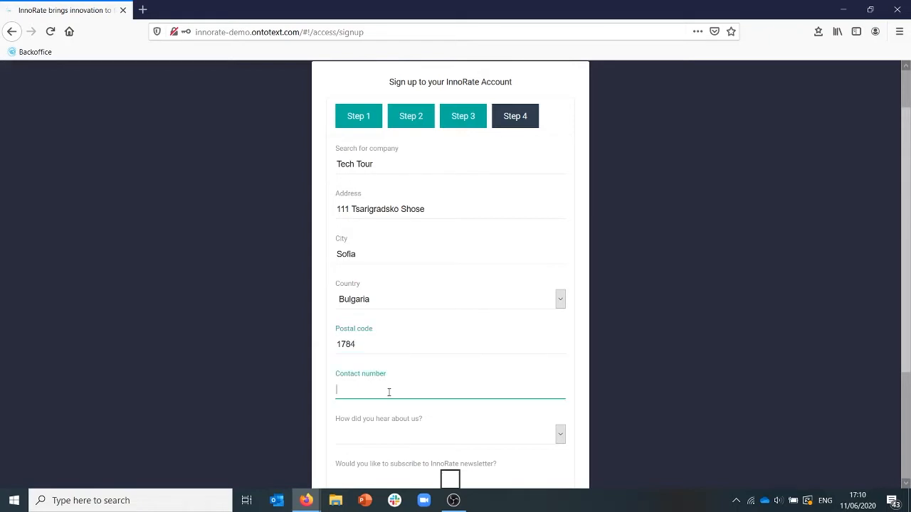
pyautogui.write('+359 00000000')
# Set InnoRate Website as the referral source, subscribe to the newsletter and agree to the Privacy and Cookie Policy.
pyautogui.click(561, 435)
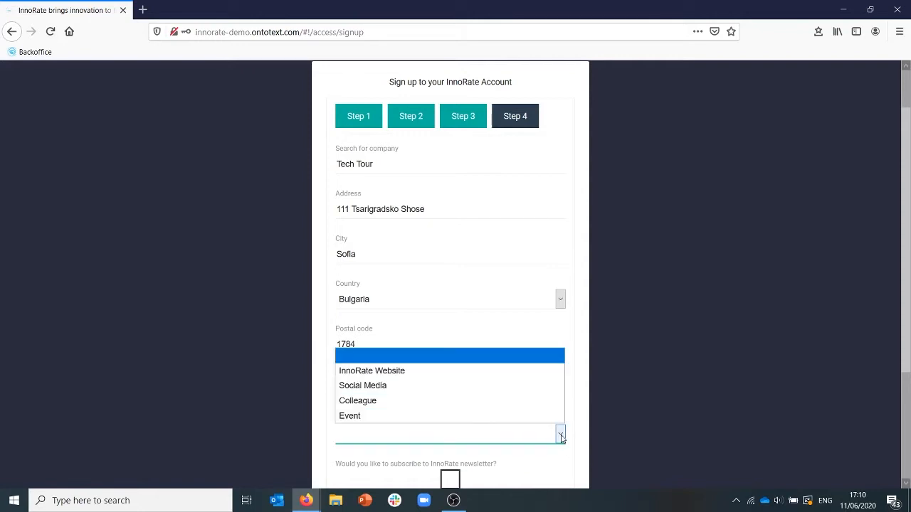
pyautogui.click(415, 371)
pyautogui.scroll(-3, 579, 389)
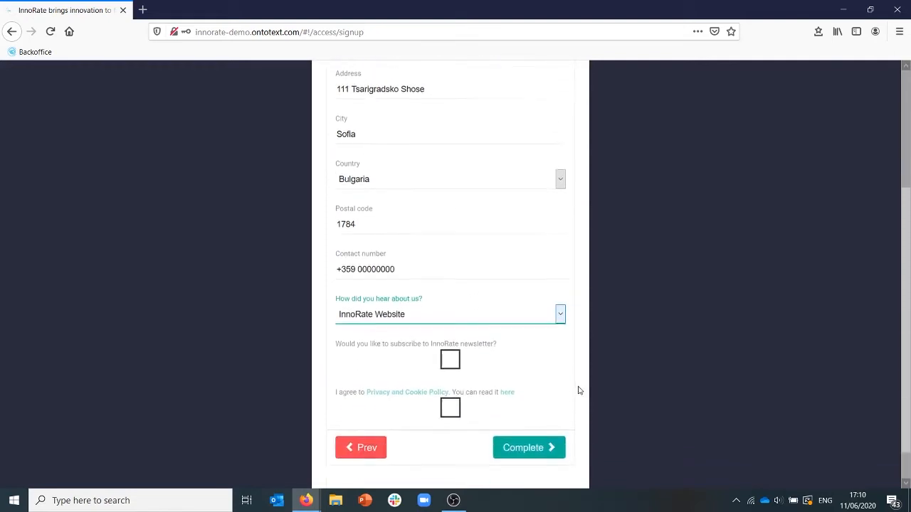
pyautogui.click(451, 354)
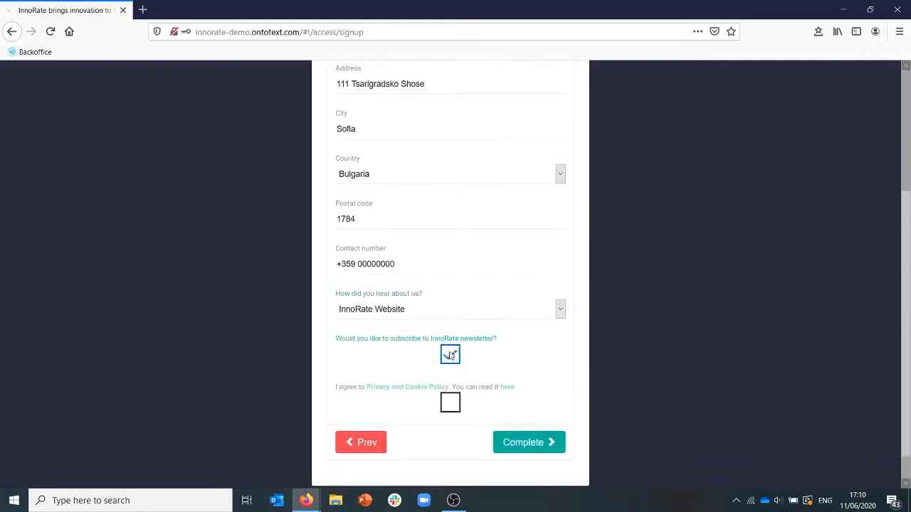
pyautogui.click(448, 404)
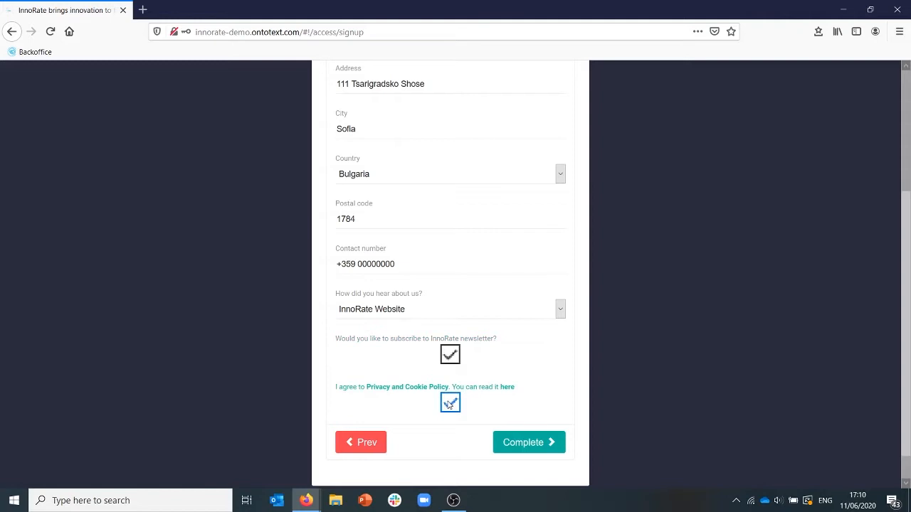
# Submit the completed sign-up form, dismiss the alert and go to the sign-in page for existing accounts.
pyautogui.click(521, 445)
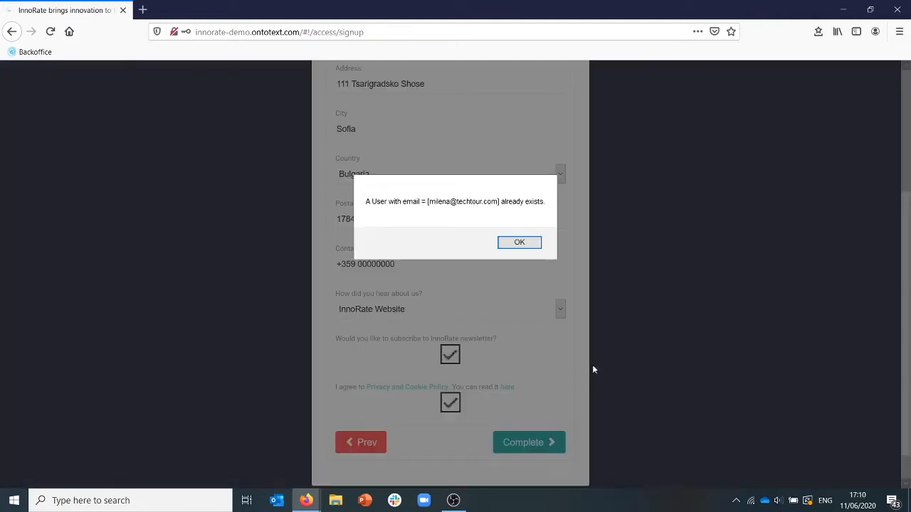
pyautogui.click(509, 245)
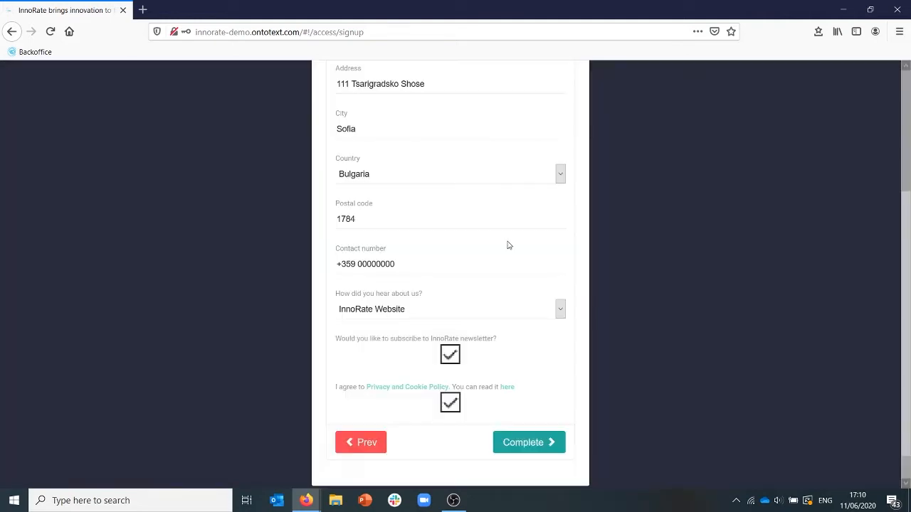
pyautogui.scroll(3, 637, 283)
pyautogui.scroll(2, 638, 287)
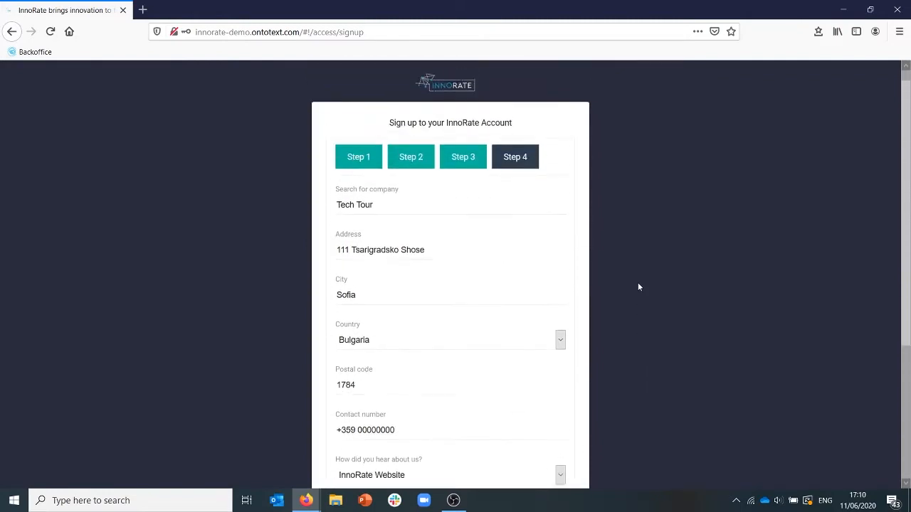
pyautogui.scroll(-3, 638, 287)
pyautogui.scroll(-2, 637, 287)
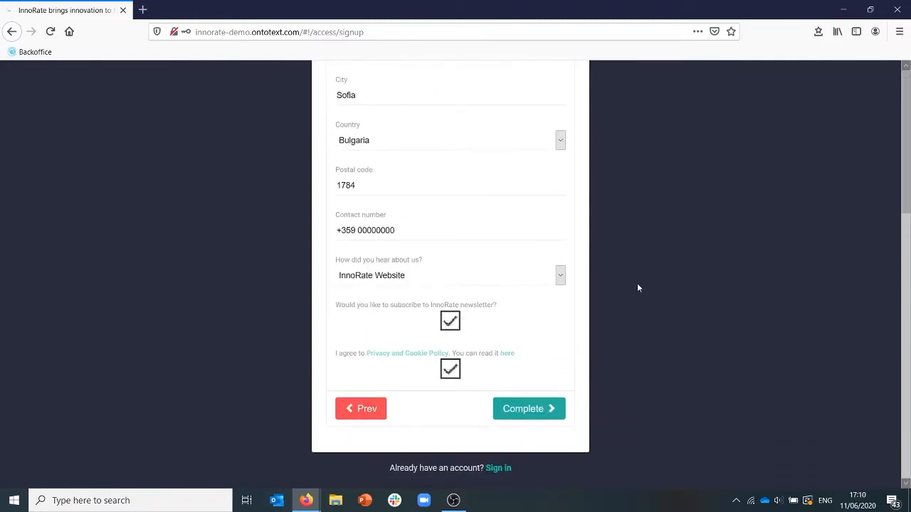
pyautogui.click(500, 471)
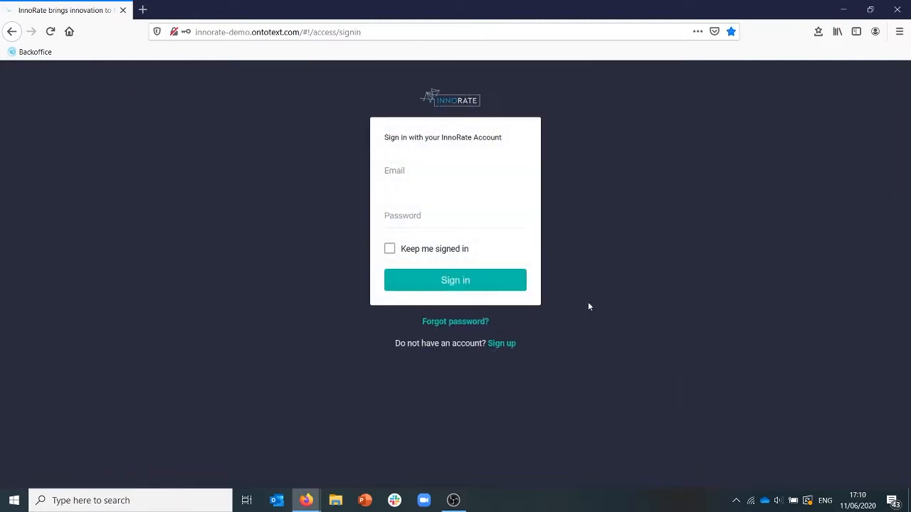
# Enter the account's email address in the InnoRate sign-in form.
pyautogui.click(447, 177)
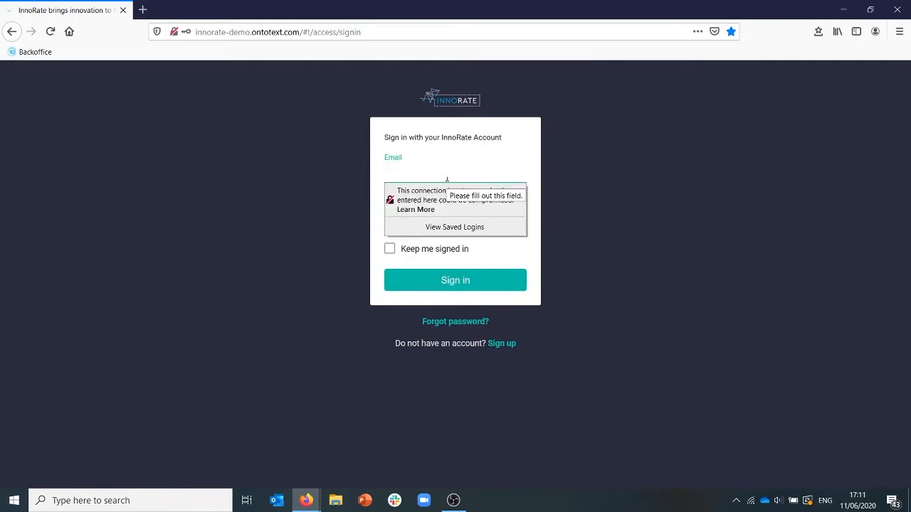
pyautogui.write('••••••••••••••')
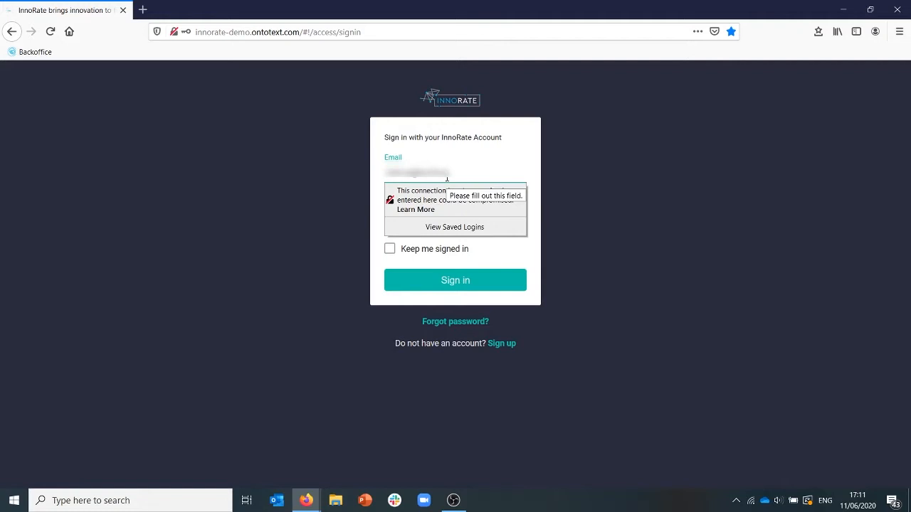
pyautogui.write('••••')
# Enter the account password, sign in and decline saving the login in the browser.
pyautogui.click(381, 214)
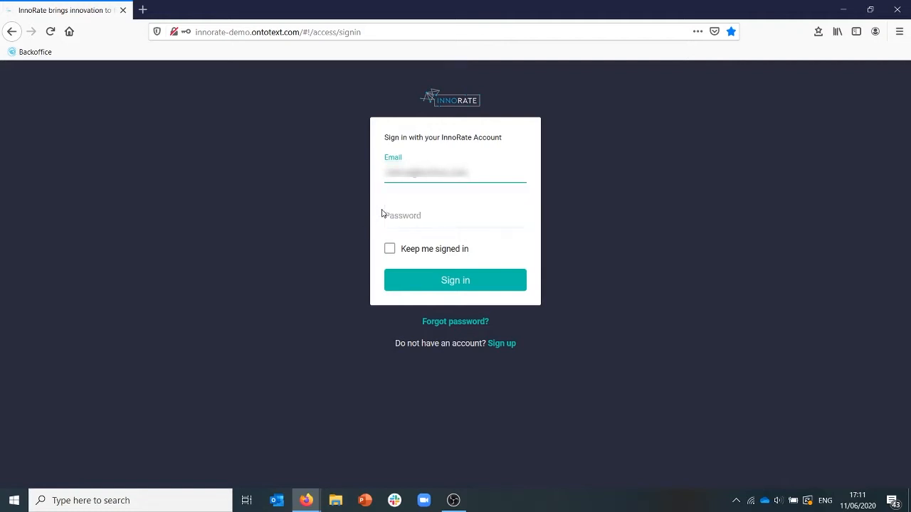
pyautogui.click(398, 215)
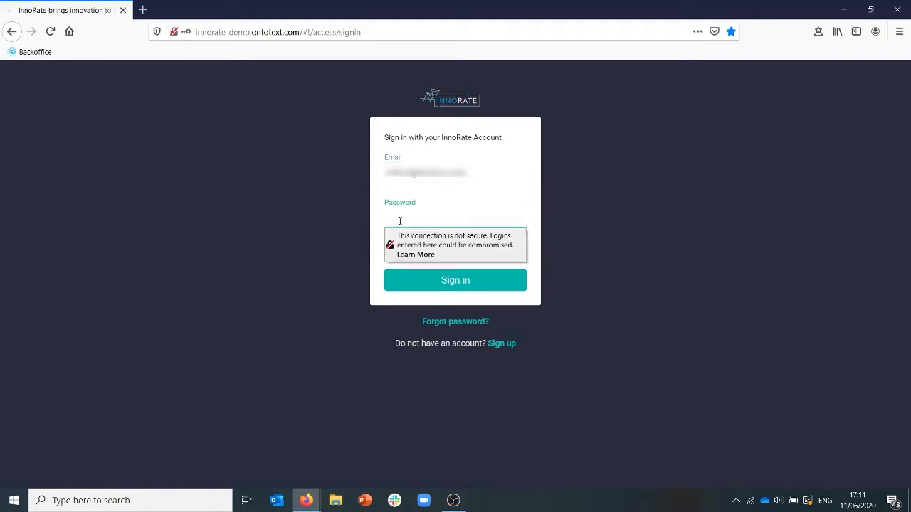
pyautogui.write('••••••••••')
pyautogui.press('Return')
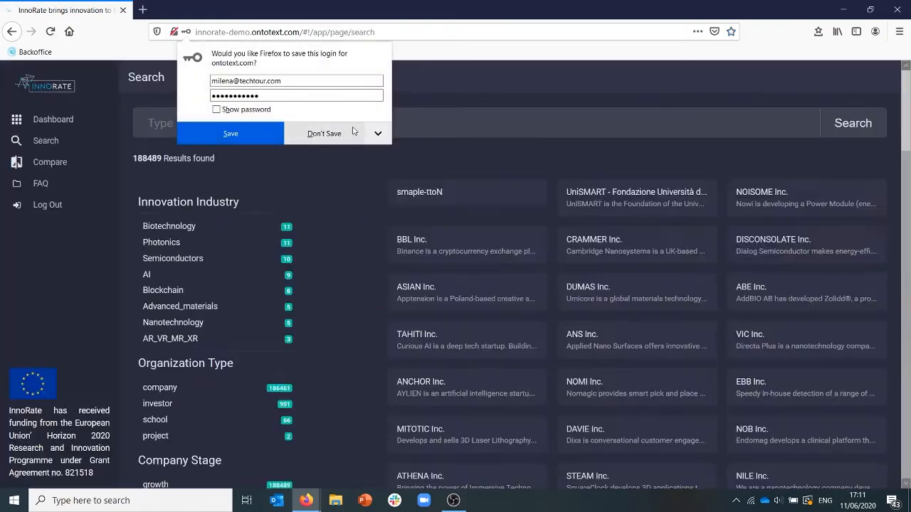
pyautogui.click(344, 134)
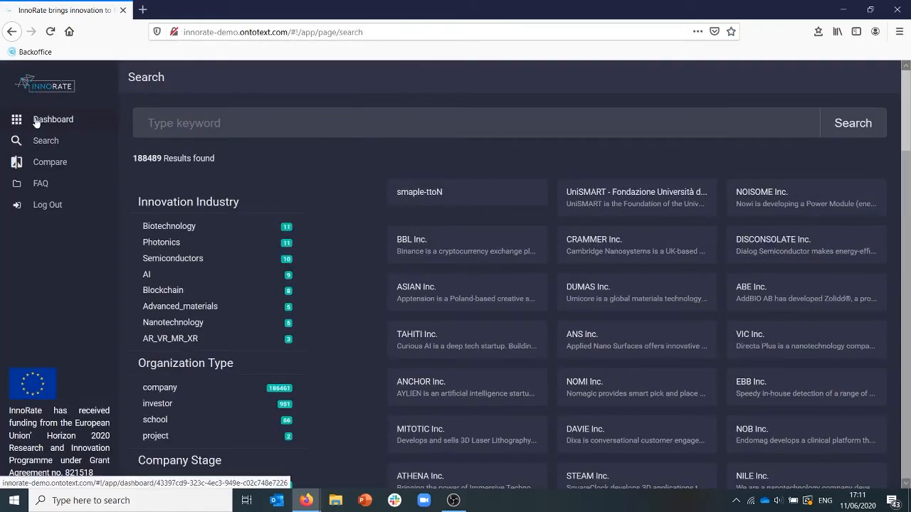
# Enter Tech Tour as the keyword on the Search page.
pyautogui.click(283, 123)
pyautogui.write('Te')
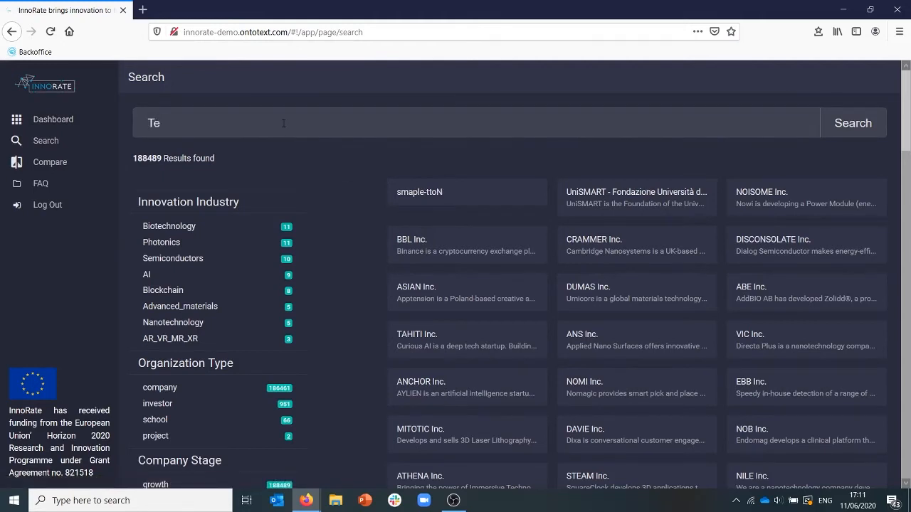
pyautogui.write('ch Tour')
# Filter the organisations by type company and innovation industry Photonics, and open the Tech Tour entry.
pyautogui.scroll(-3, 235, 345)
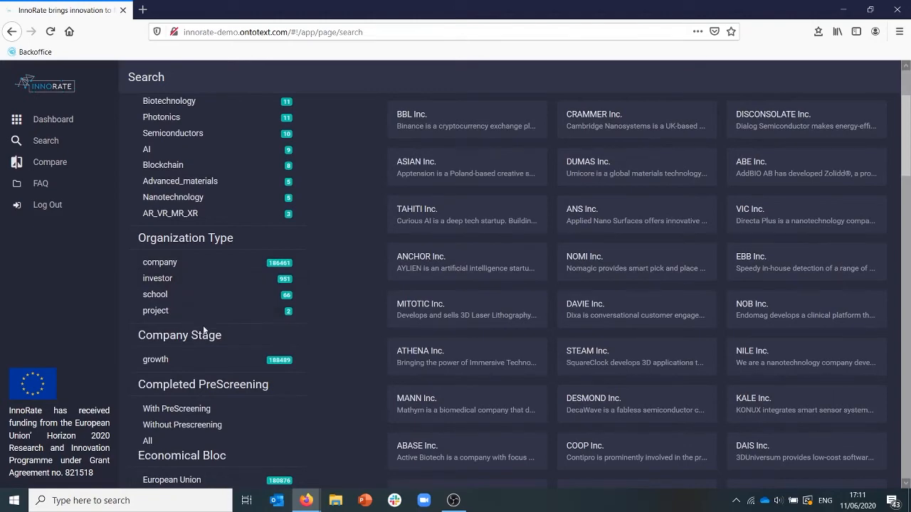
pyautogui.scroll(-2, 261, 341)
pyautogui.scroll(-2, 261, 345)
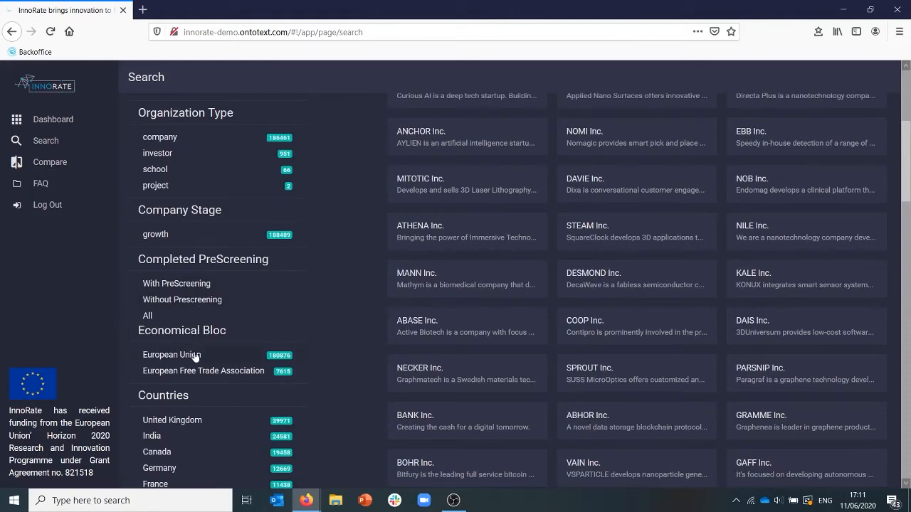
pyautogui.scroll(6, 277, 326)
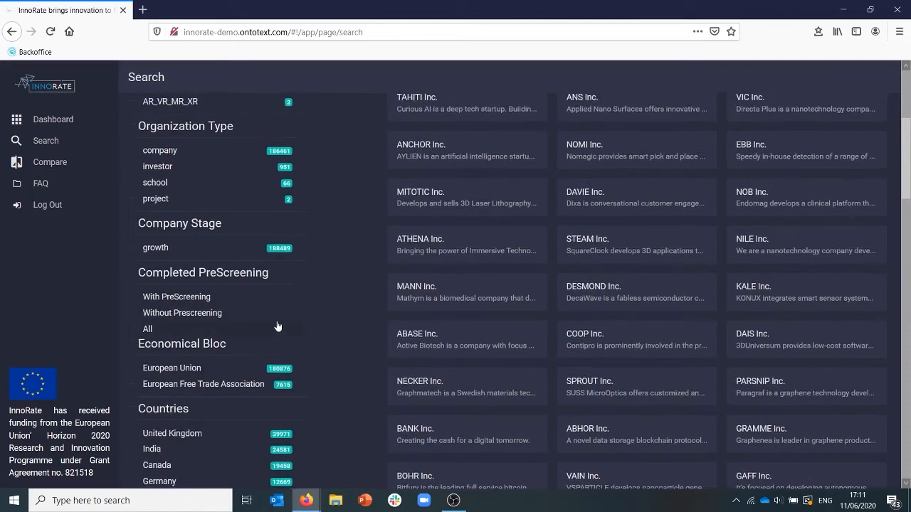
pyautogui.scroll(1, 278, 326)
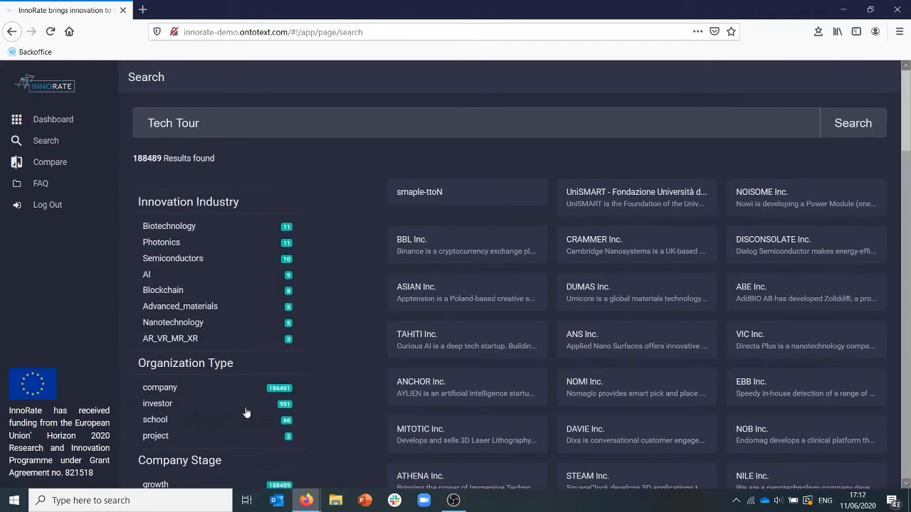
pyautogui.click(207, 393)
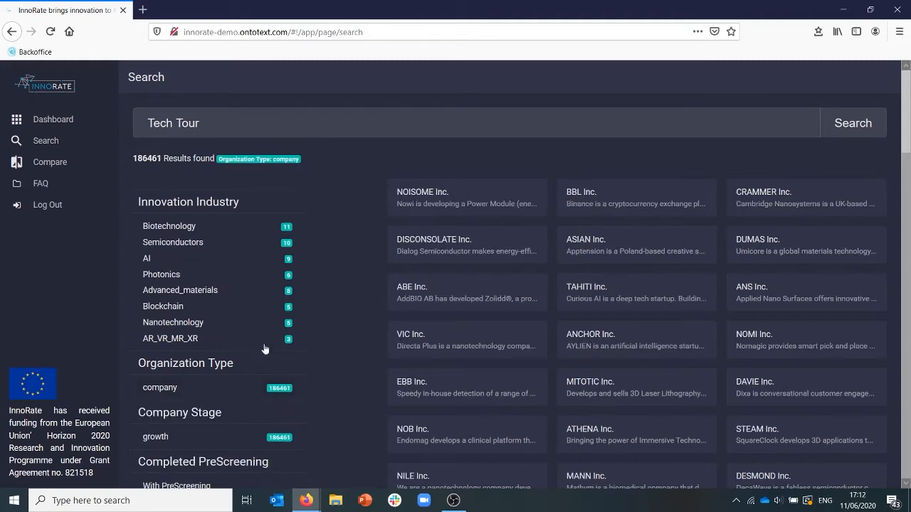
pyautogui.click(162, 275)
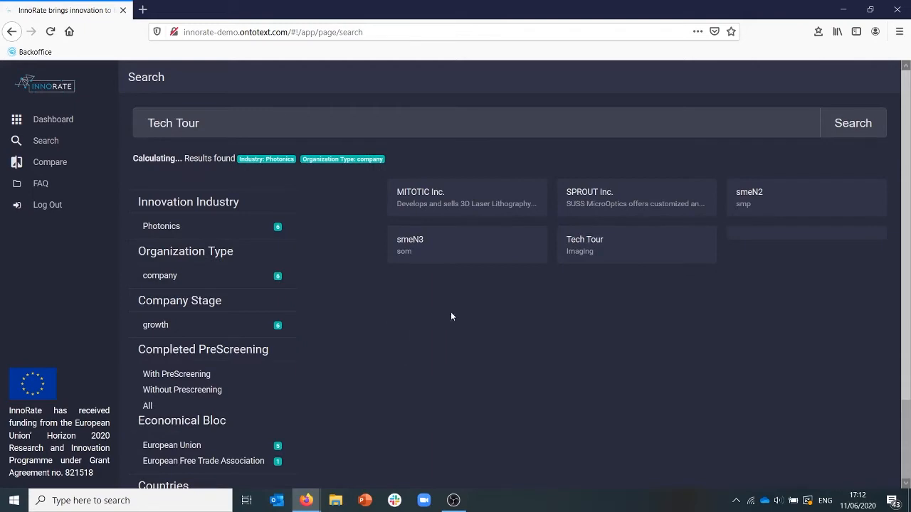
pyautogui.click(595, 243)
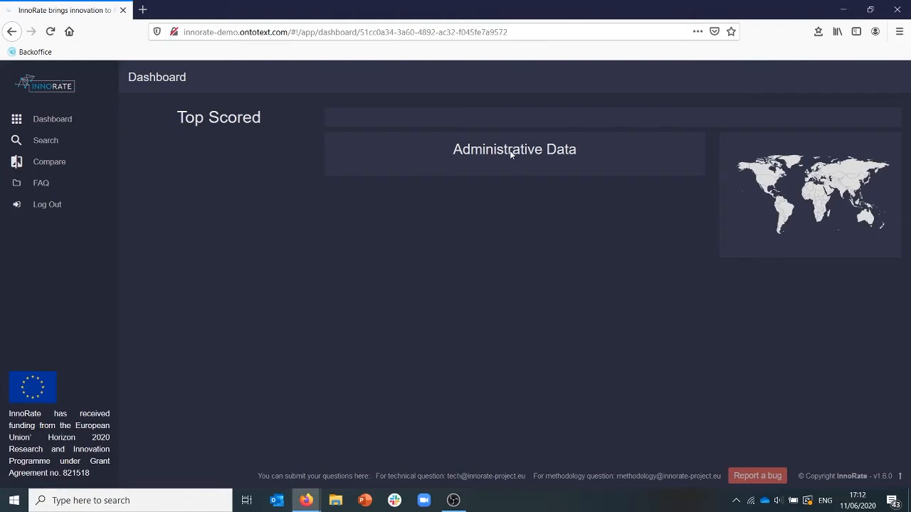
# Open the company details for editing from the account's own dashboard and enter Tech Tour as the company name.
pyautogui.click(43, 119)
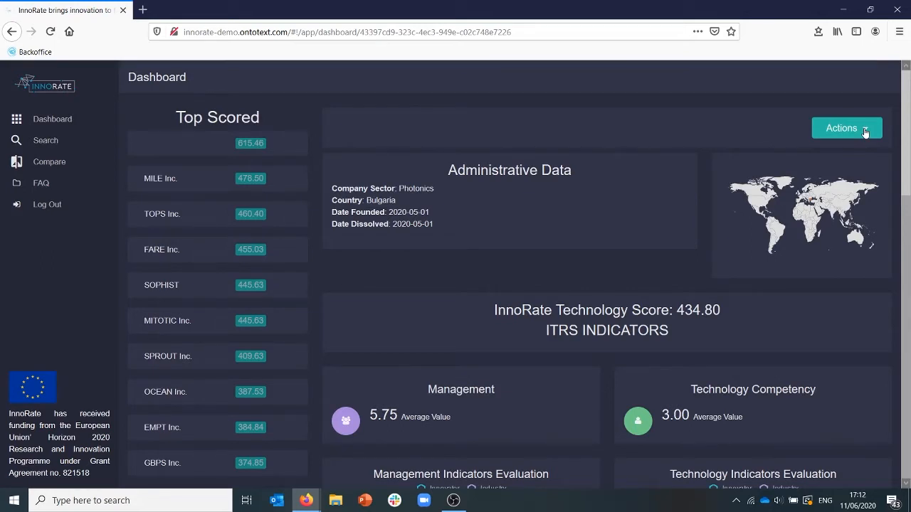
pyautogui.click(865, 133)
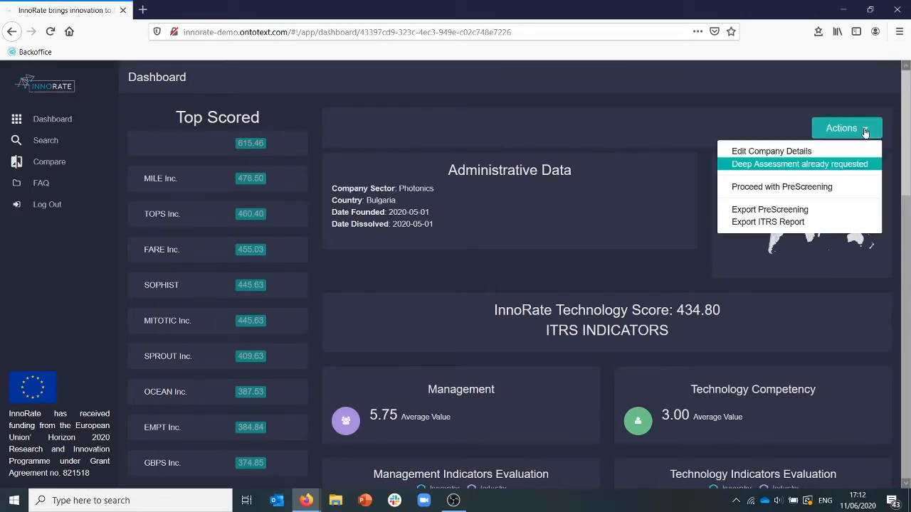
pyautogui.click(771, 152)
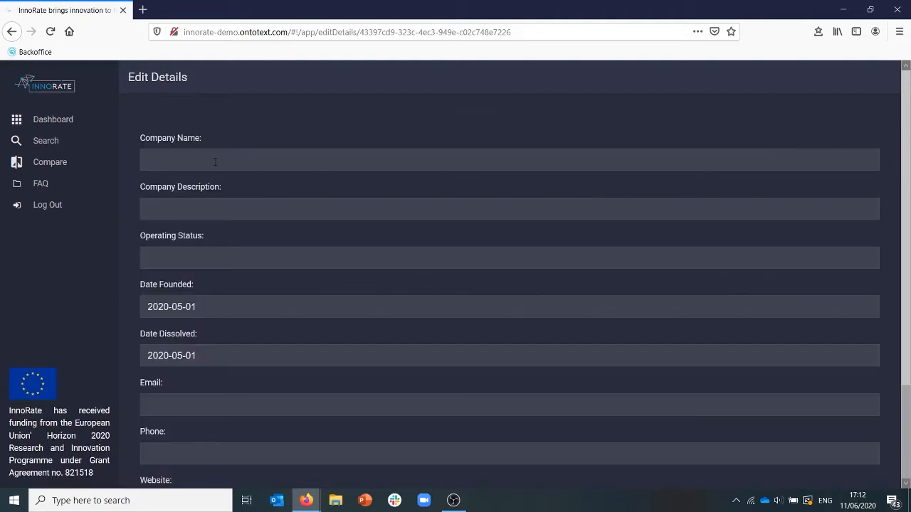
pyautogui.click(215, 162)
pyautogui.write('Tech Tour')
# Enter "Innovative company operating in imaging" as the company description.
pyautogui.click(211, 208)
pyautogui.write('InnoV')
pyautogui.press('BackSpace')
pyautogui.write('vative co')
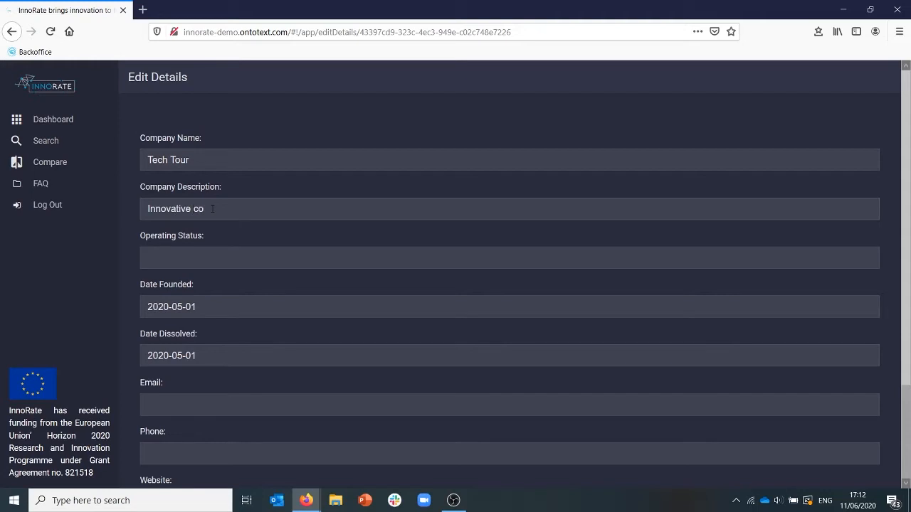
pyautogui.write('mpany operating in imaging')
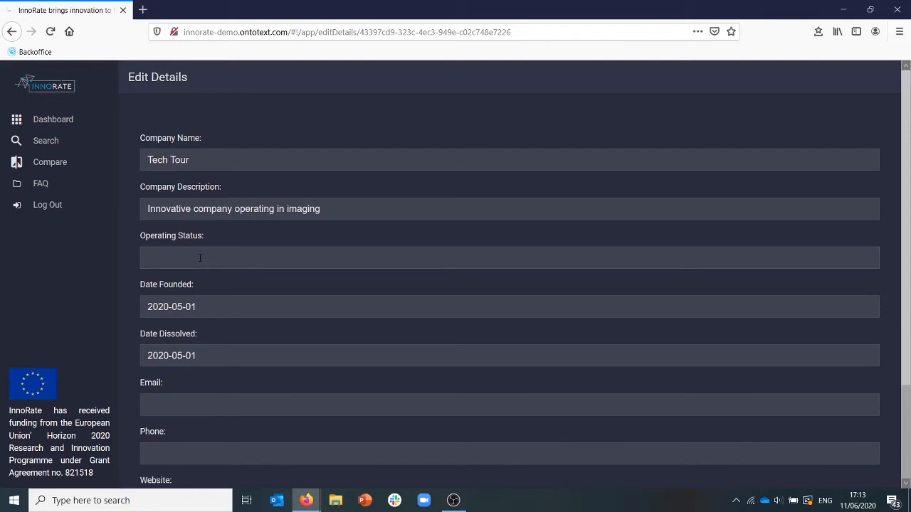
# Fill in the company's contact email address in the Edit Details form.
pyautogui.click(194, 307)
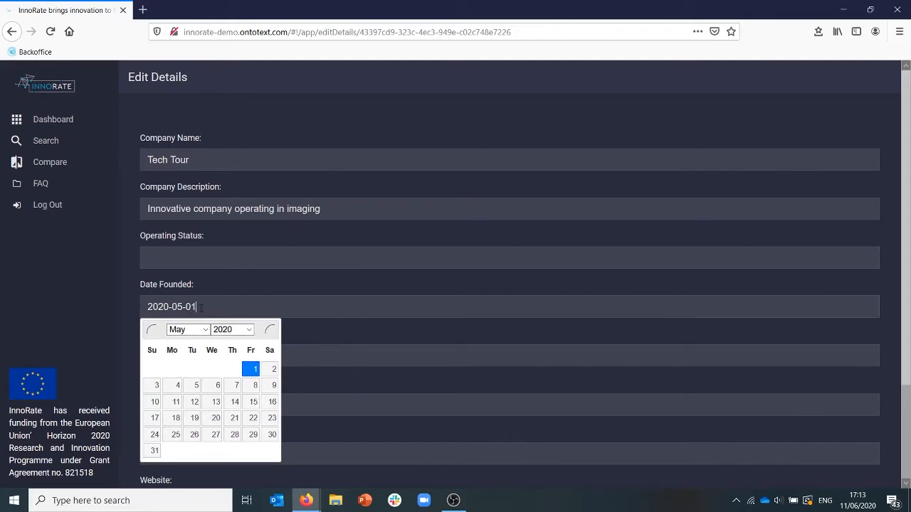
pyautogui.click(335, 361)
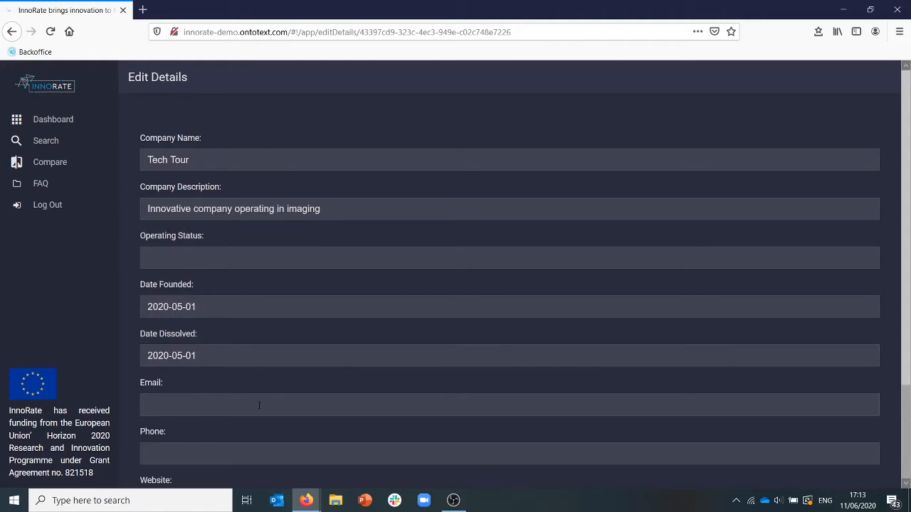
pyautogui.write('i')
pyautogui.press('BackSpace')
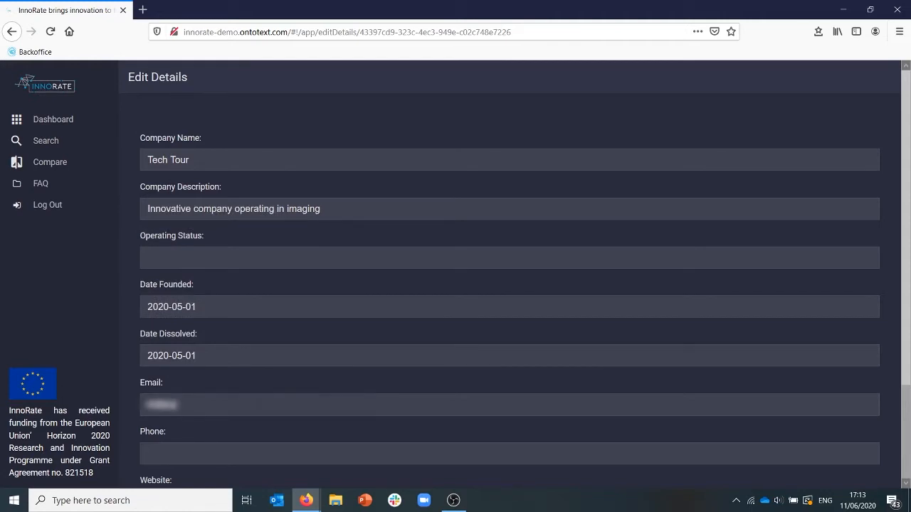
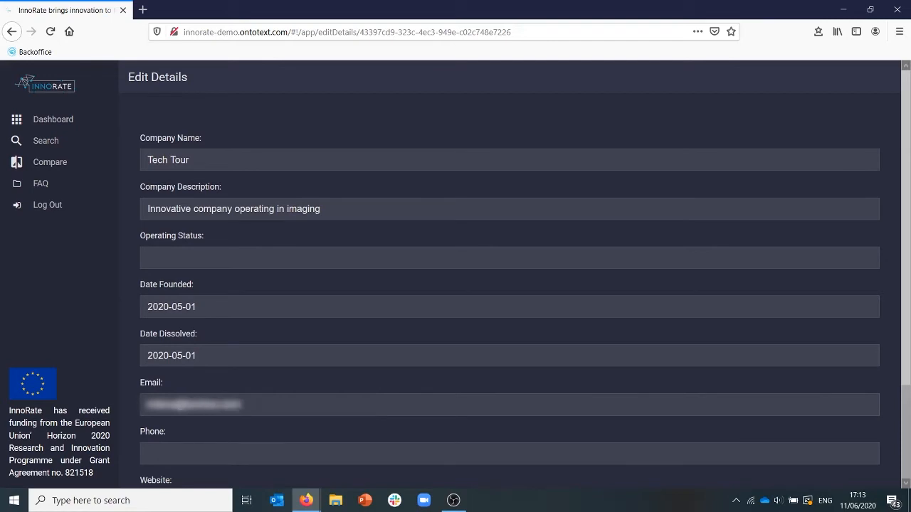
# Enter the company's phone number in the Edit Details form.
pyautogui.click(275, 455)
pyautogui.write('+359 000000')
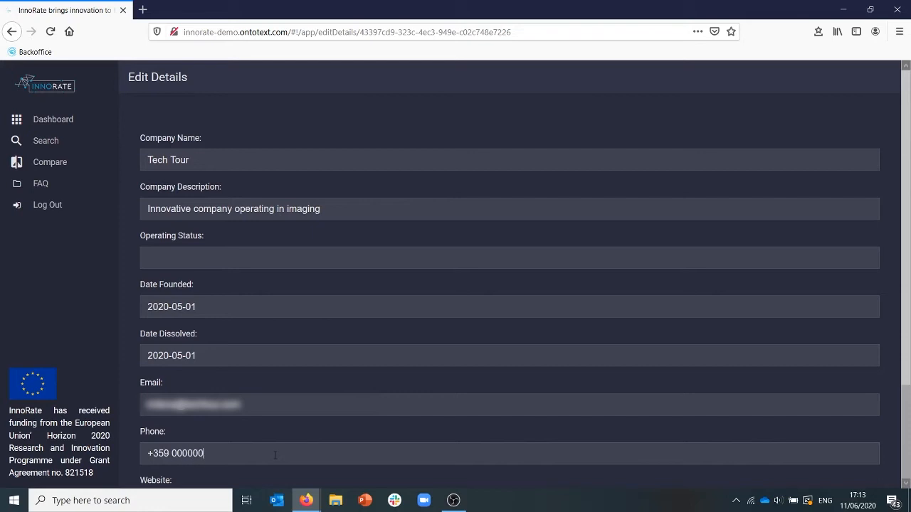
pyautogui.scroll(-2, 292, 416)
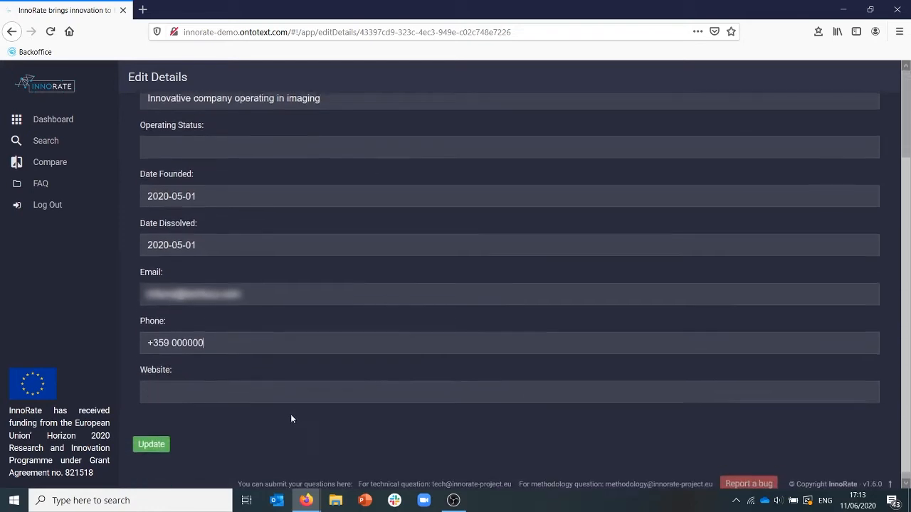
pyautogui.click(226, 379)
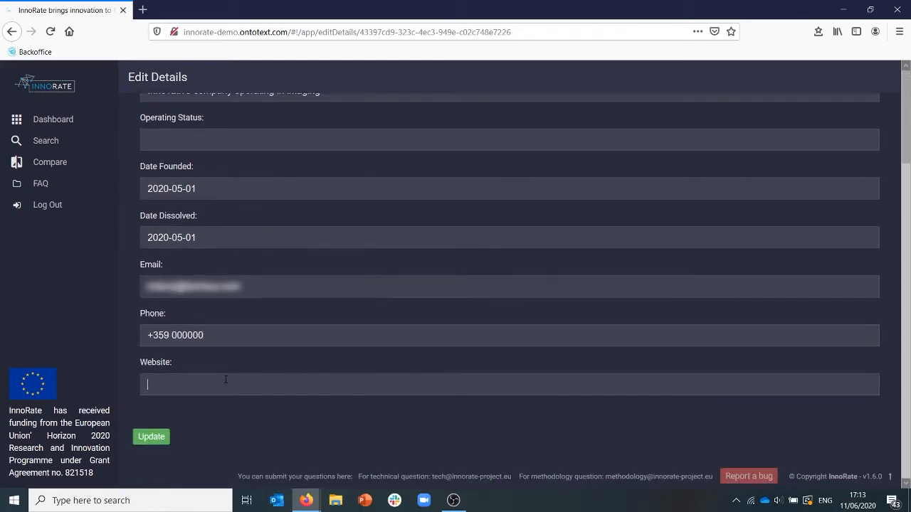
pyautogui.write('www.techtour.com')
pyautogui.click(158, 441)
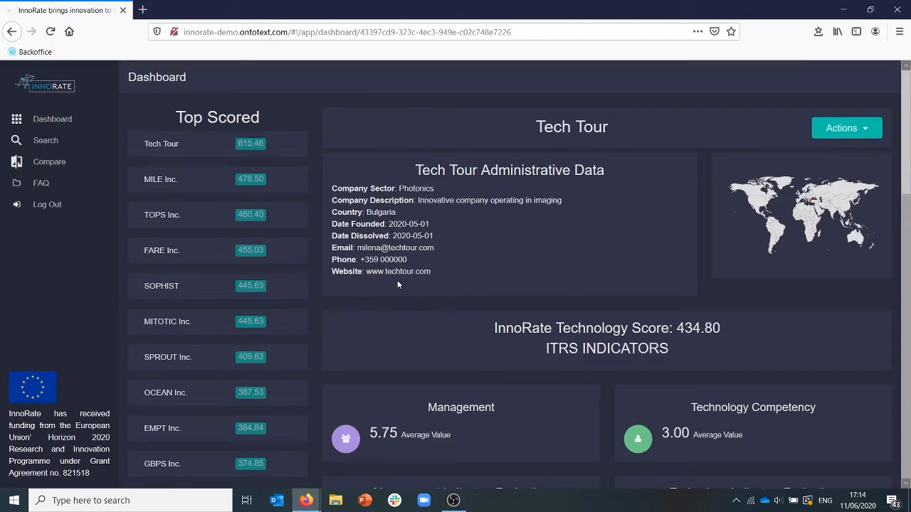
# Proceed with the PreScreening of Tech Tour from the dashboard to reach the management questionnaire.
pyautogui.click(867, 130)
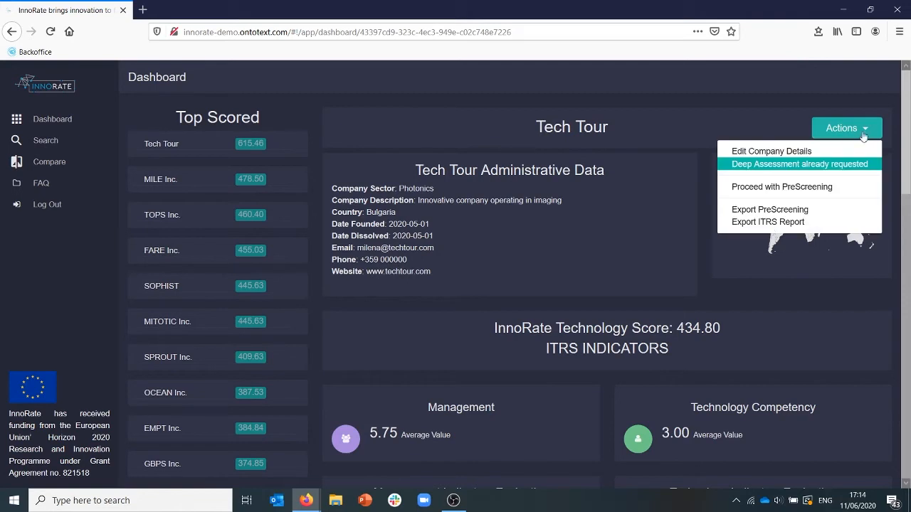
pyautogui.click(781, 188)
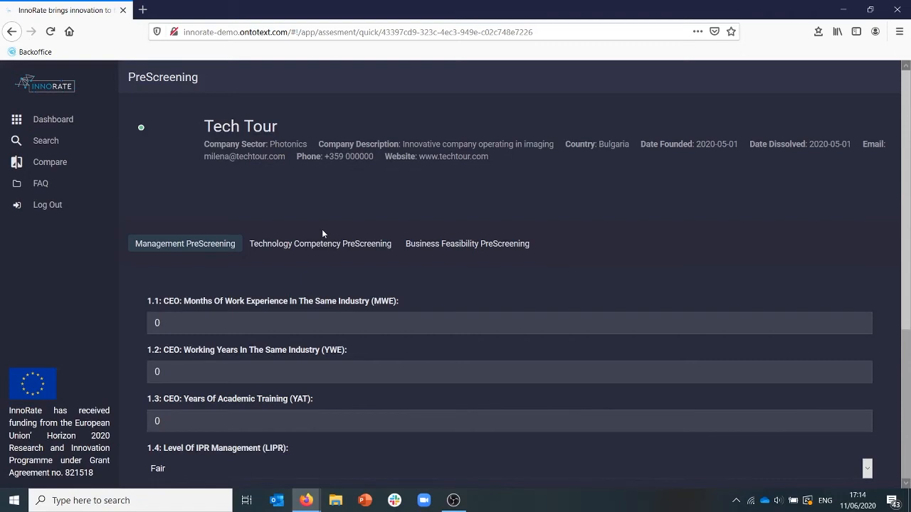
pyautogui.scroll(-3, 322, 233)
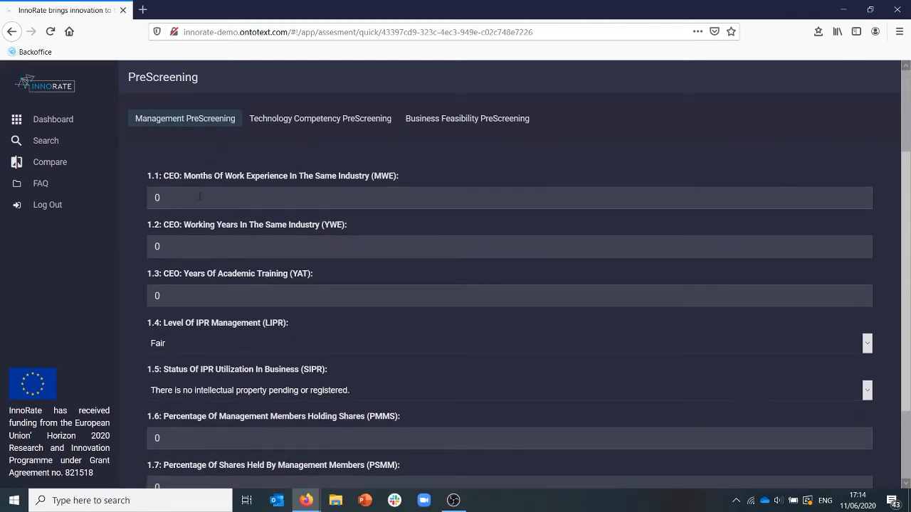
# Set the CEO's months of work experience to 18, working years to 10 and years of academic training to 7.
pyautogui.click(200, 197)
pyautogui.press('BackSpace')
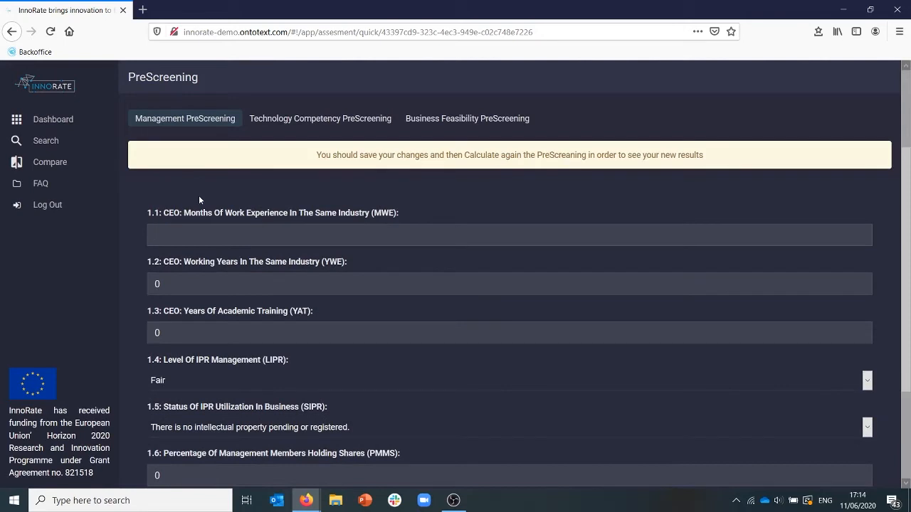
pyautogui.write('1')
pyautogui.write('8')
pyautogui.write('10')
pyautogui.press('BackSpace')
pyautogui.click(175, 333)
pyautogui.press('BackSpace')
pyautogui.write('7')
# Select Fair as the level of IPR management and "Preparation for commercialization is completed" as the status of IPR utilization.
pyautogui.scroll(-3, 516, 387)
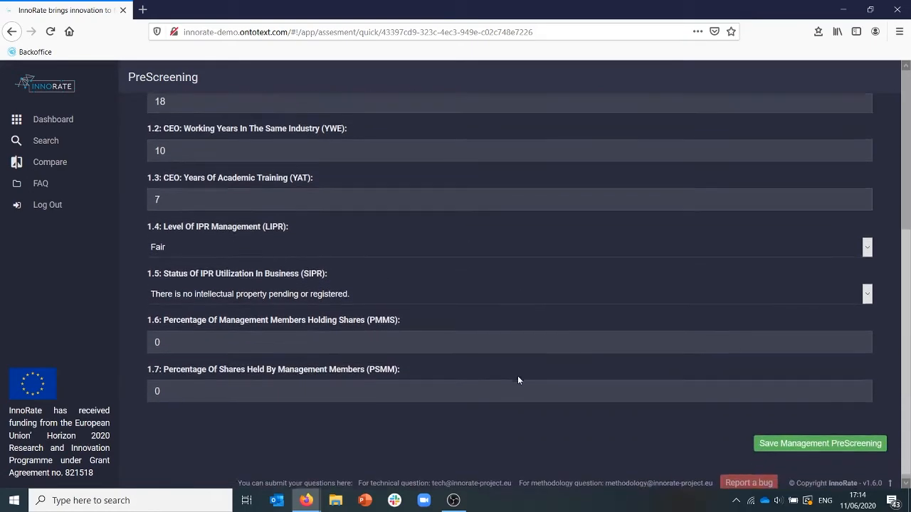
pyautogui.click(868, 241)
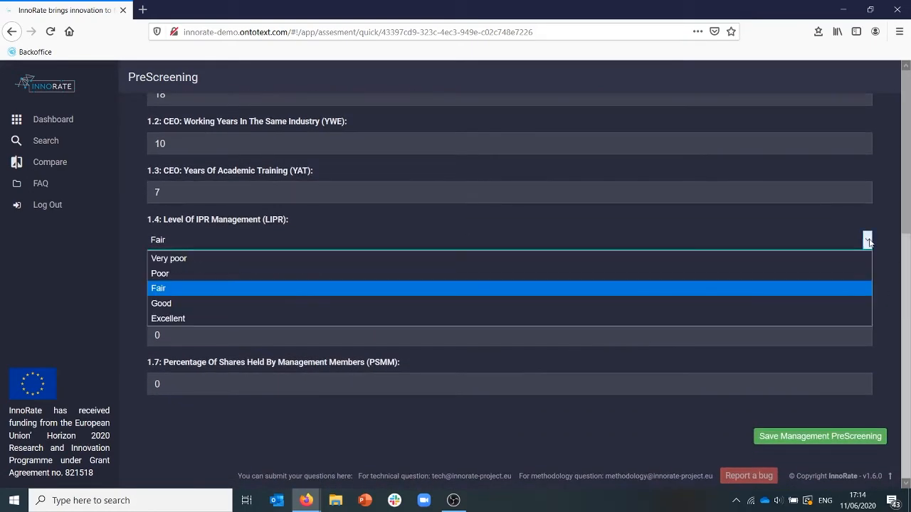
pyautogui.click(837, 289)
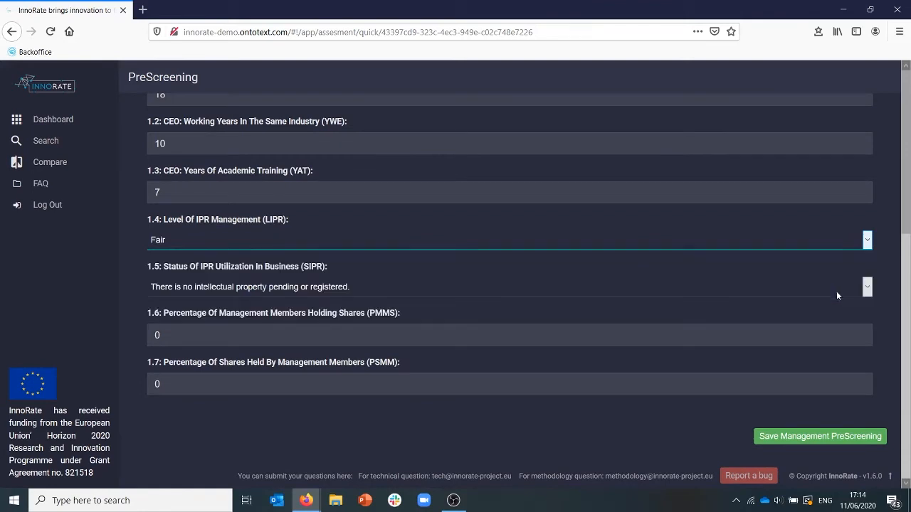
pyautogui.click(868, 288)
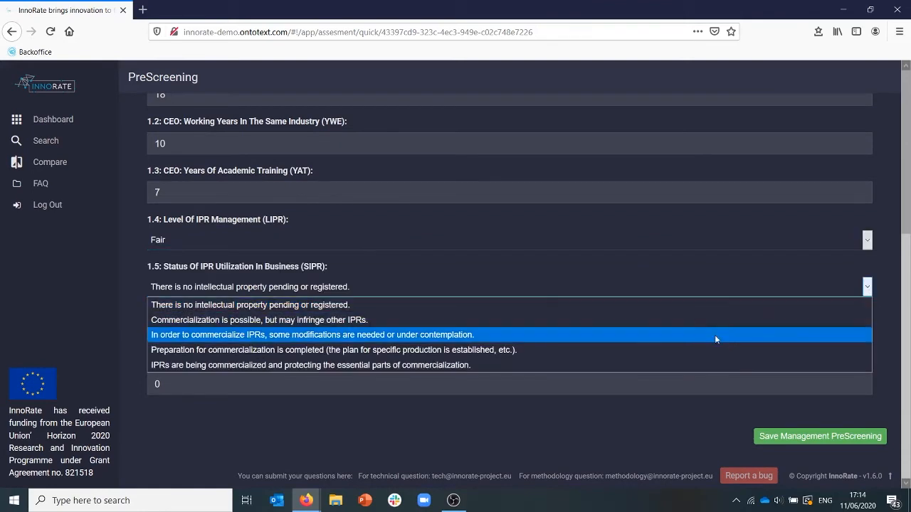
pyautogui.click(555, 351)
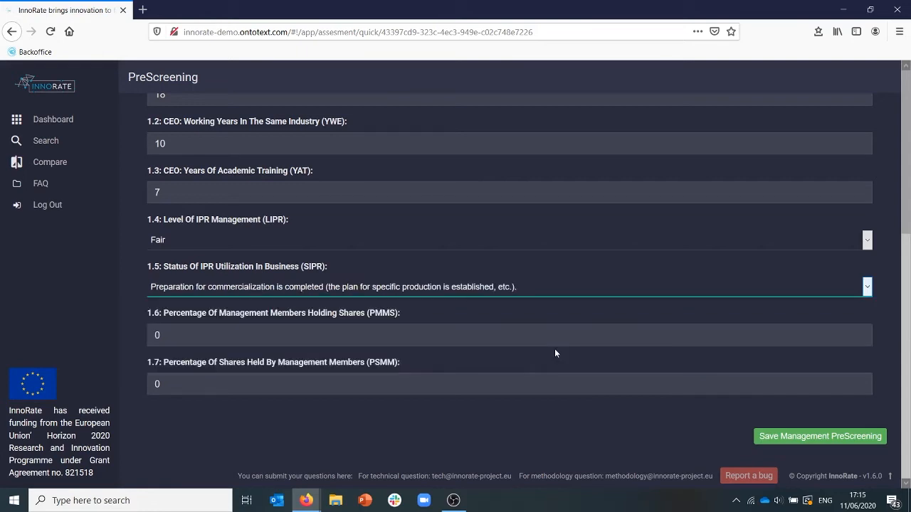
# Set the percentage of management members holding shares to 100 and the shares they hold to 57, and save the Management PreScreening.
pyautogui.click(446, 336)
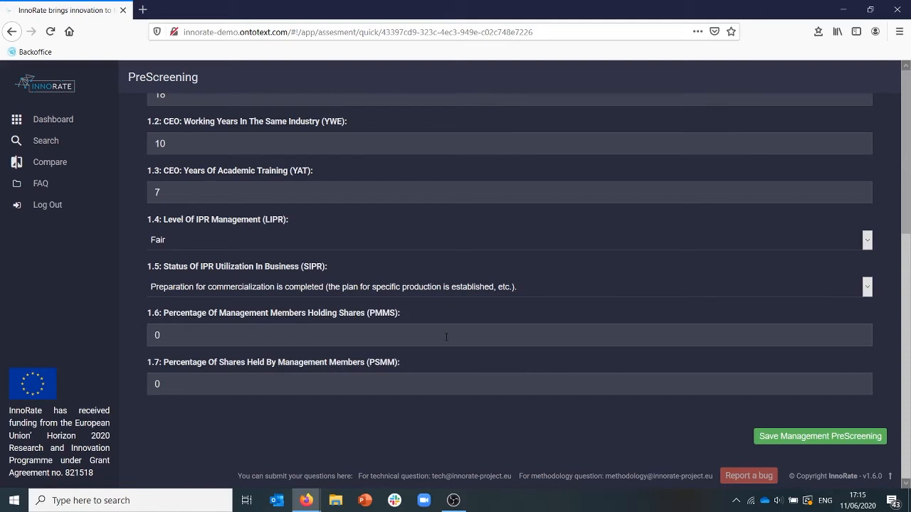
pyautogui.press('BackSpace')
pyautogui.write('100')
pyautogui.click(301, 386)
pyautogui.press('BackSpace')
pyautogui.write('57')
pyautogui.click(783, 437)
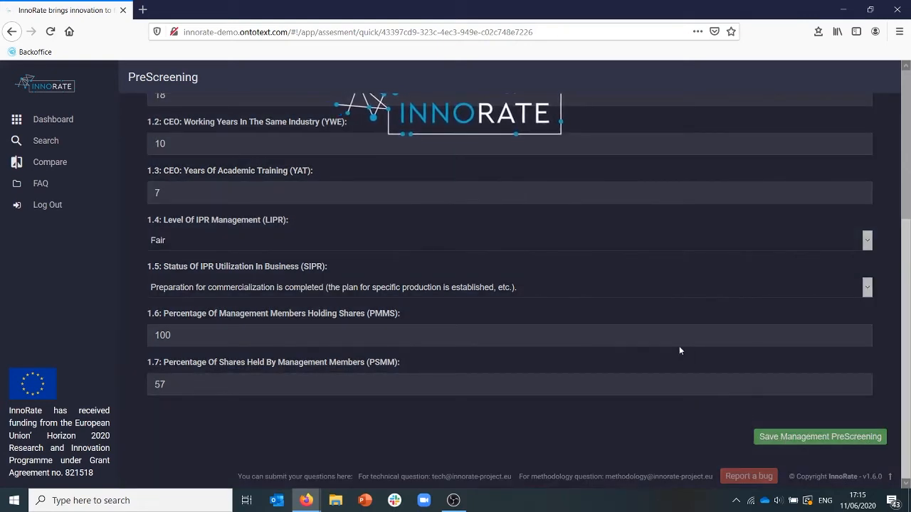
# In the Technology Competency PreScreening, set the technical staff's working years to 17 and years of academic training to 6.
pyautogui.scroll(1, 679, 350)
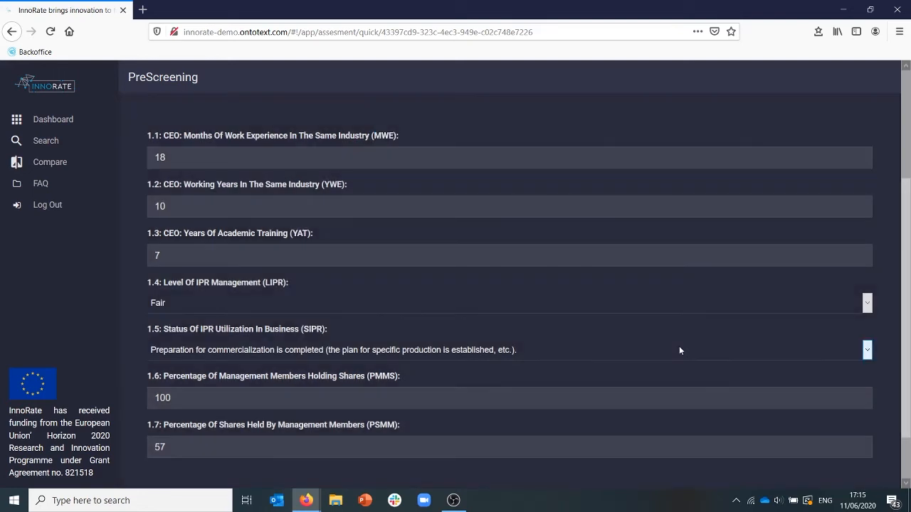
pyautogui.scroll(2, 586, 308)
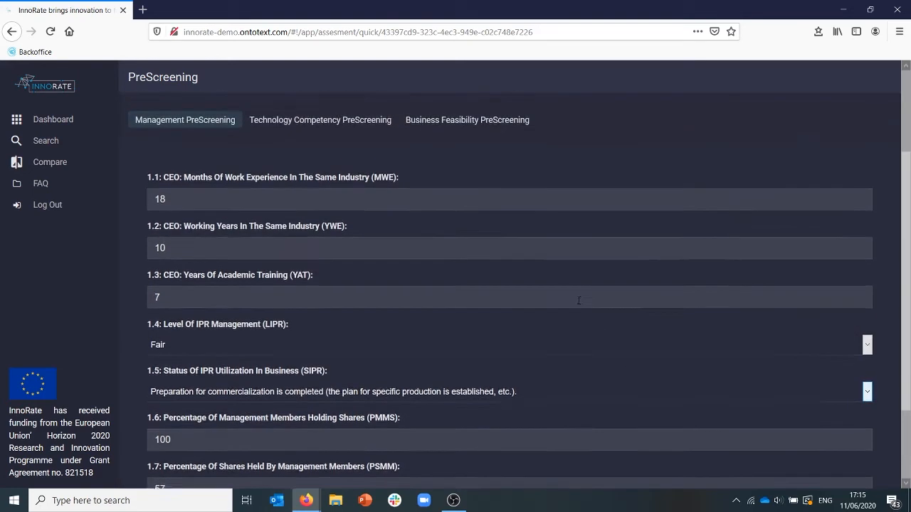
pyautogui.click(344, 142)
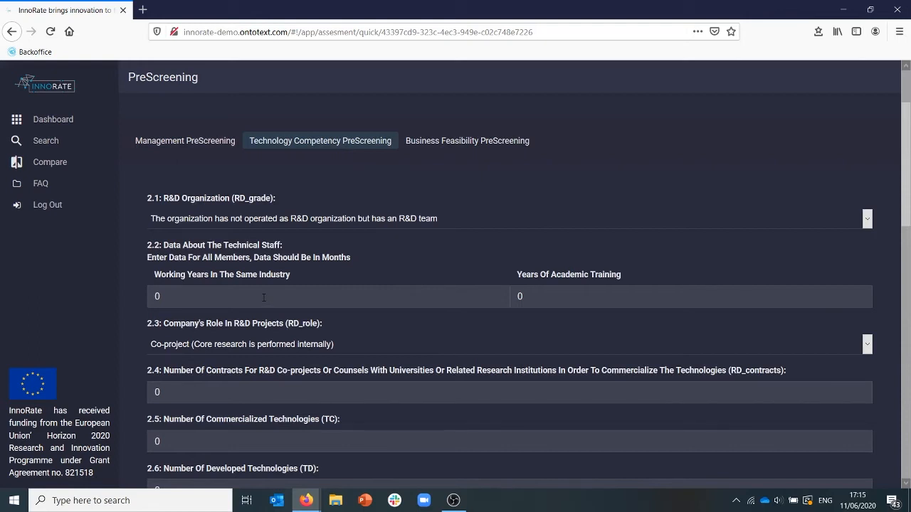
pyautogui.press('BackSpace')
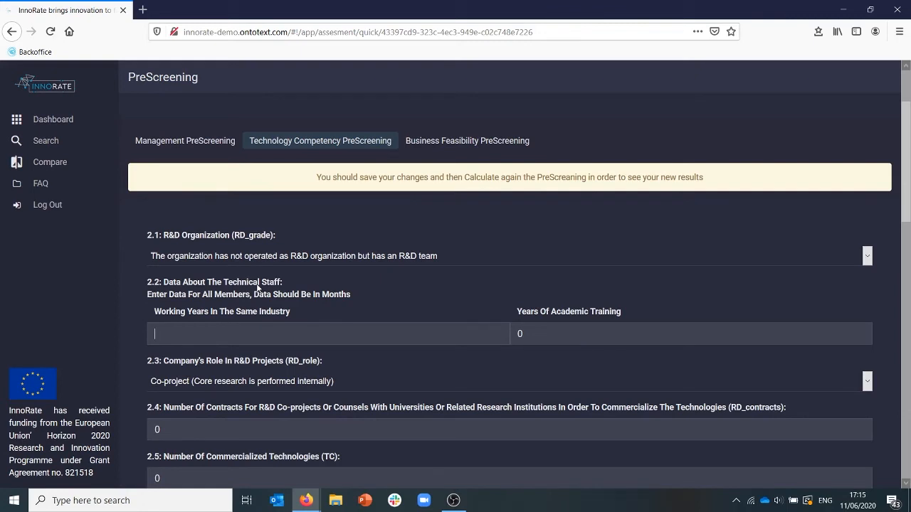
pyautogui.write('17')
pyautogui.press('BackSpace')
pyautogui.write('6')
# Choose "not operated as R&D organization but has an R&D team" for RD_grade and "Co-project (Core research is performed internally)" for RD_role.
pyautogui.click(868, 259)
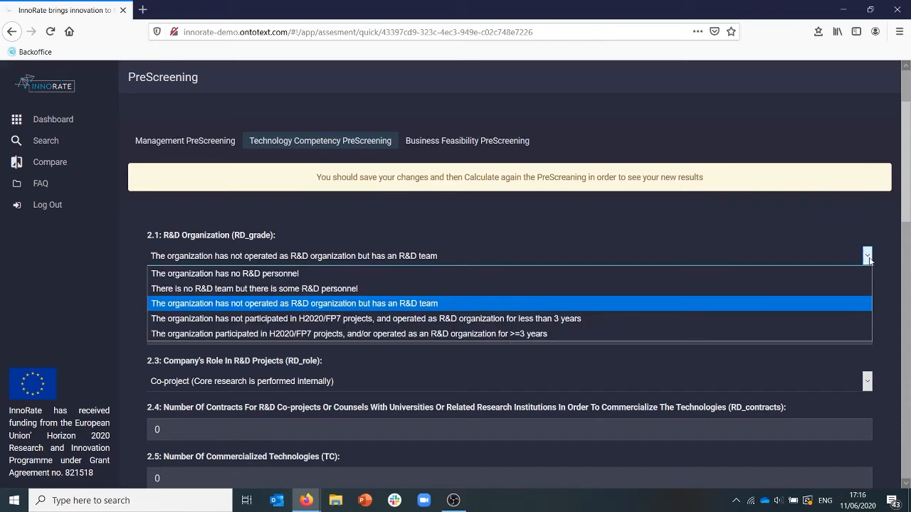
pyautogui.click(669, 306)
pyautogui.click(868, 383)
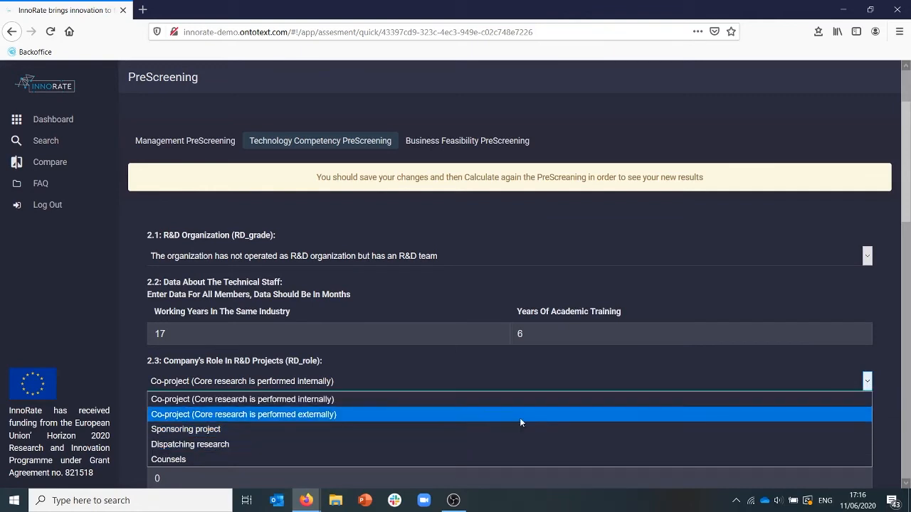
pyautogui.click(511, 402)
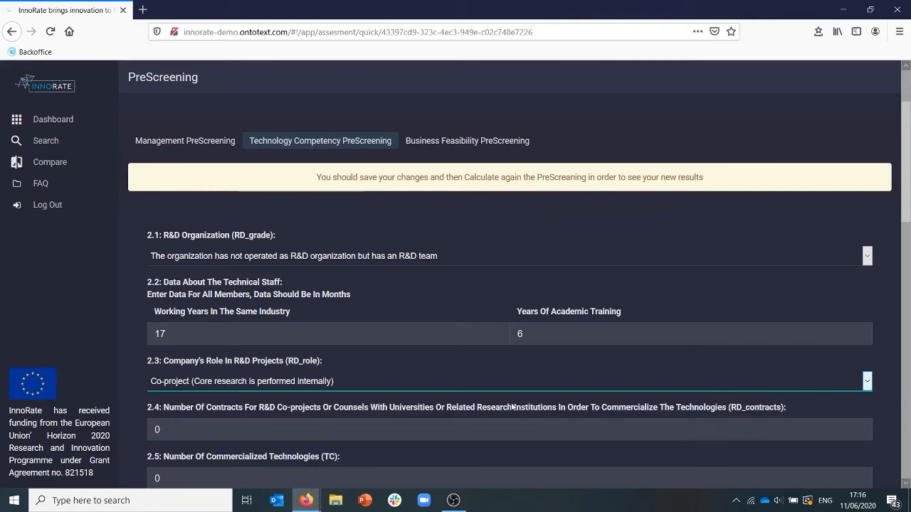
# Set the number of R&D co-project contracts to 1 and the number of commercialized technologies to 2.
pyautogui.scroll(-3, 745, 401)
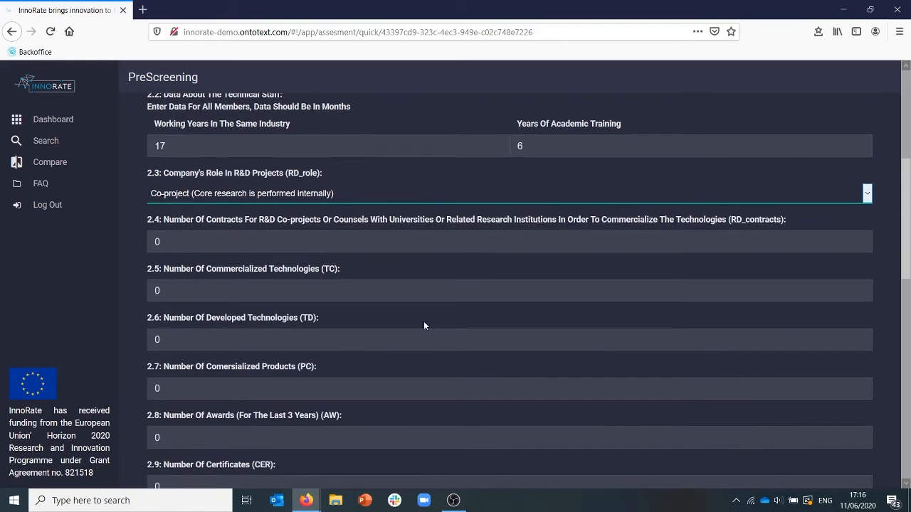
pyautogui.click(293, 245)
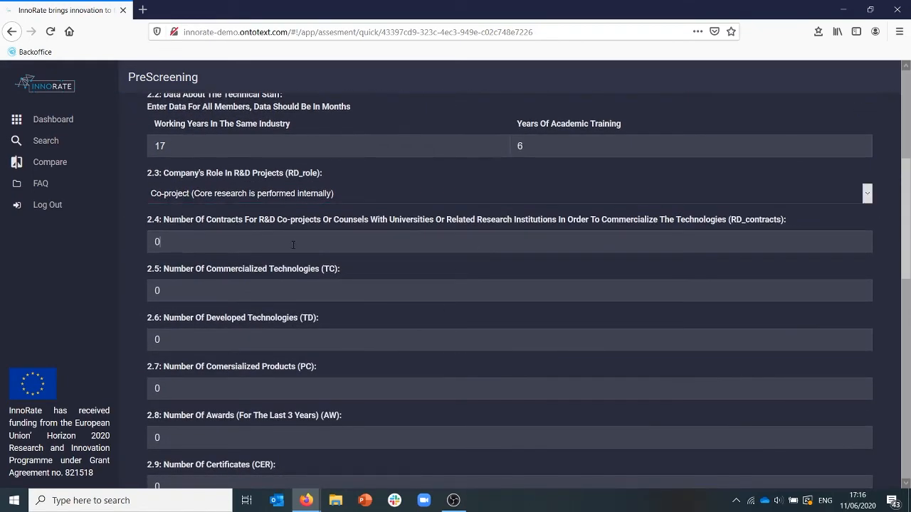
pyautogui.press('BackSpace')
pyautogui.write('1')
pyautogui.click(250, 286)
pyautogui.press('BackSpace')
pyautogui.write('2')
# Set the number of developed technologies to 3 and the number of commercialized products to 3.
pyautogui.click(224, 345)
pyautogui.press('BackSpace')
pyautogui.write('3')
pyautogui.press('BackSpace')
pyautogui.write('3')
pyautogui.scroll(-5, 212, 393)
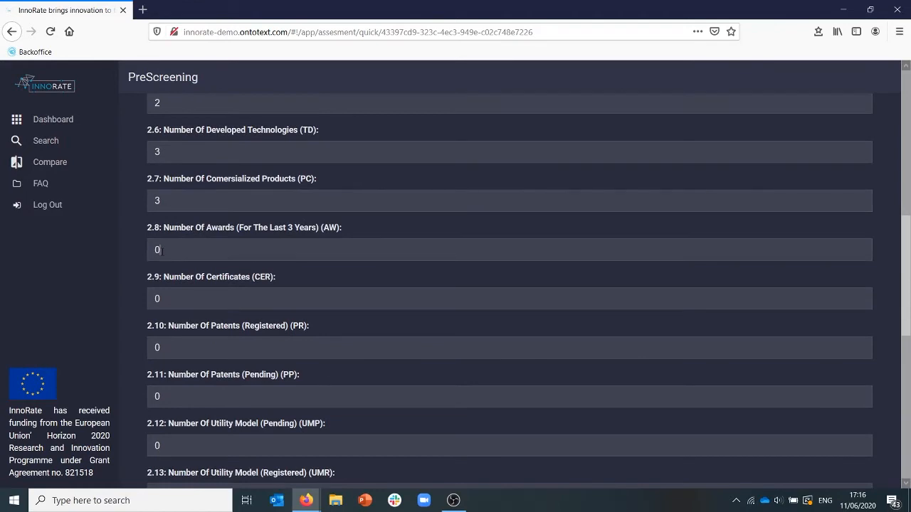
# Set the number of awards for the last 3 years to 1 and the number of certificates to 1.
pyautogui.click(161, 251)
pyautogui.press('BackSpace')
pyautogui.write('1')
pyautogui.click(179, 296)
pyautogui.press('BackSpace')
pyautogui.write('1')
# Set the number of registered patents to 1 and the number of pending patents to 1.
pyautogui.scroll(-3, 225, 327)
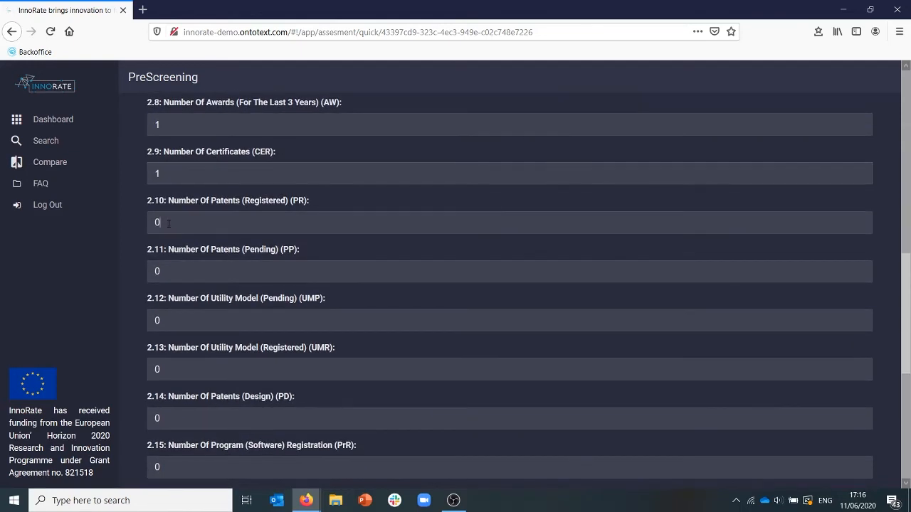
pyautogui.click(168, 223)
pyautogui.press('BackSpace')
pyautogui.write('1')
pyautogui.click(182, 264)
pyautogui.press('BackSpace')
pyautogui.write('1')
# Set the number of pending utility models to 1 and the number of registered utility models to 1.
pyautogui.click(174, 320)
pyautogui.press('BackSpace')
pyautogui.write('1')
pyautogui.press('BackSpace')
pyautogui.write('1')
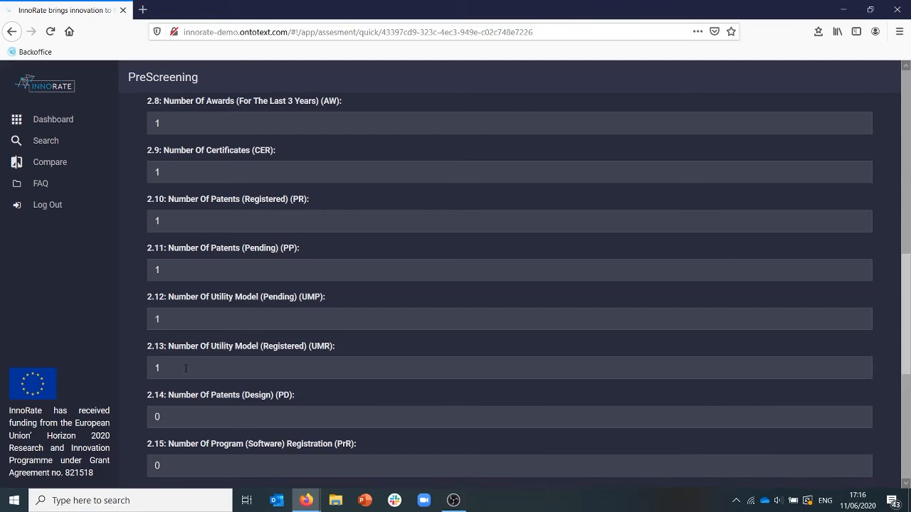
# Enter 0 for the number of design patents in question 2.14.
pyautogui.scroll(-3, 185, 370)
pyautogui.click(185, 294)
pyautogui.press('BackSpace')
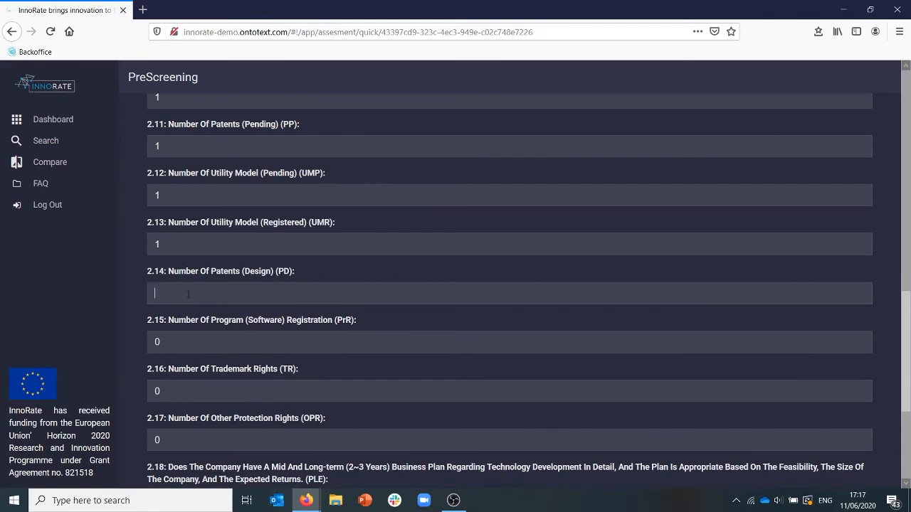
pyautogui.write('0')
pyautogui.click(171, 342)
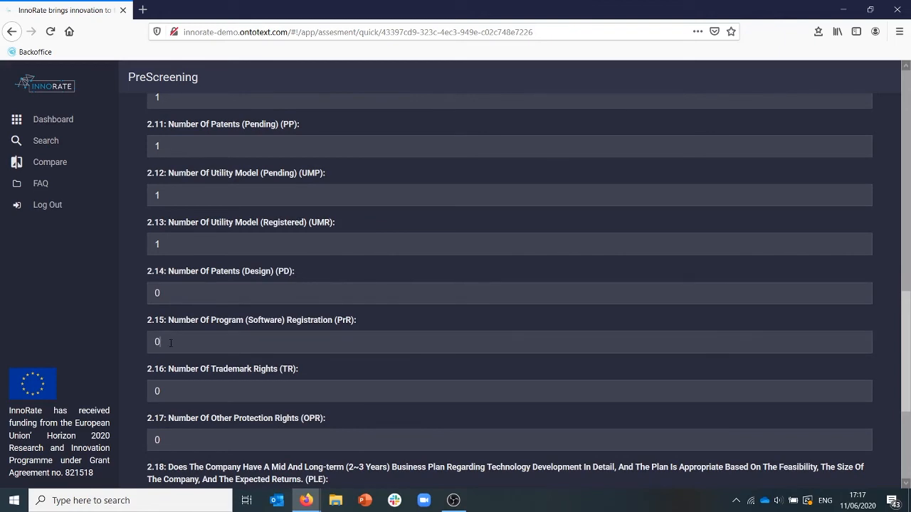
# Choose "The plan has not been established." for PLE and "Knowhow about developed technologies is shared but not systematically managed." for PLM.
pyautogui.scroll(-3, 186, 400)
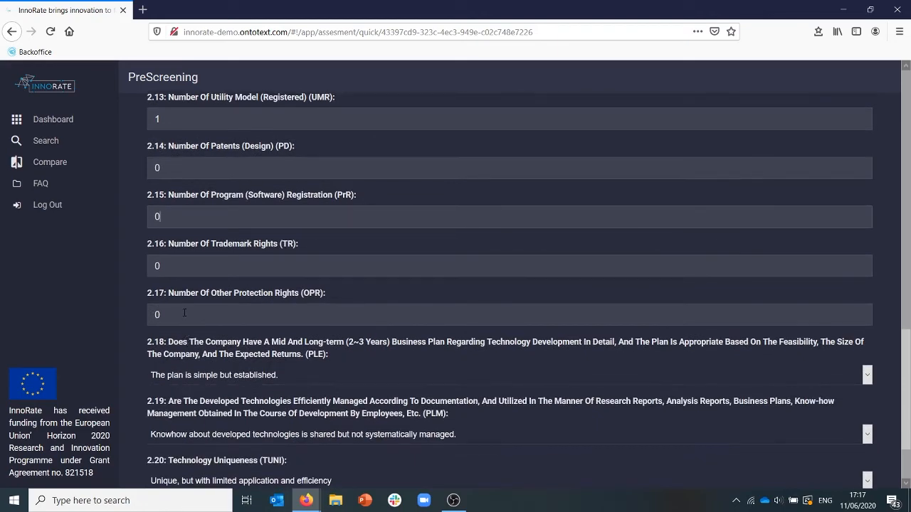
pyautogui.scroll(-3, 240, 375)
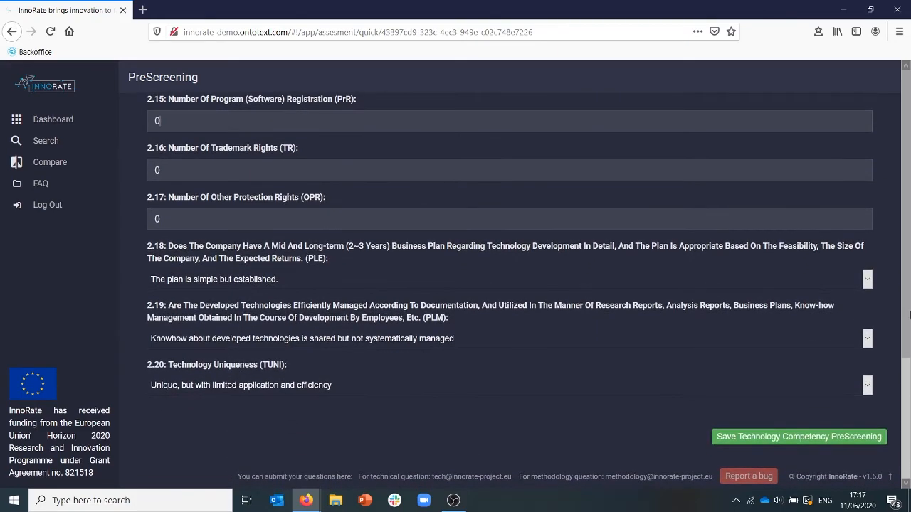
pyautogui.click(867, 280)
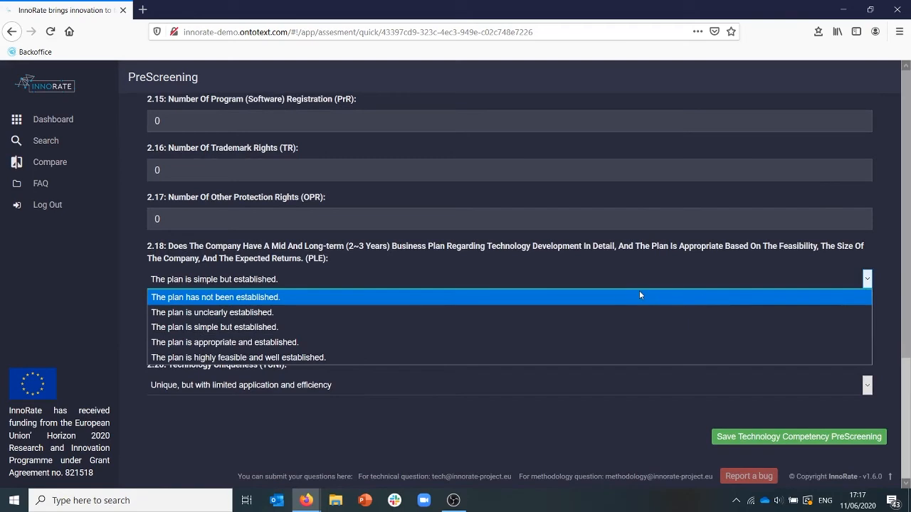
pyautogui.click(639, 294)
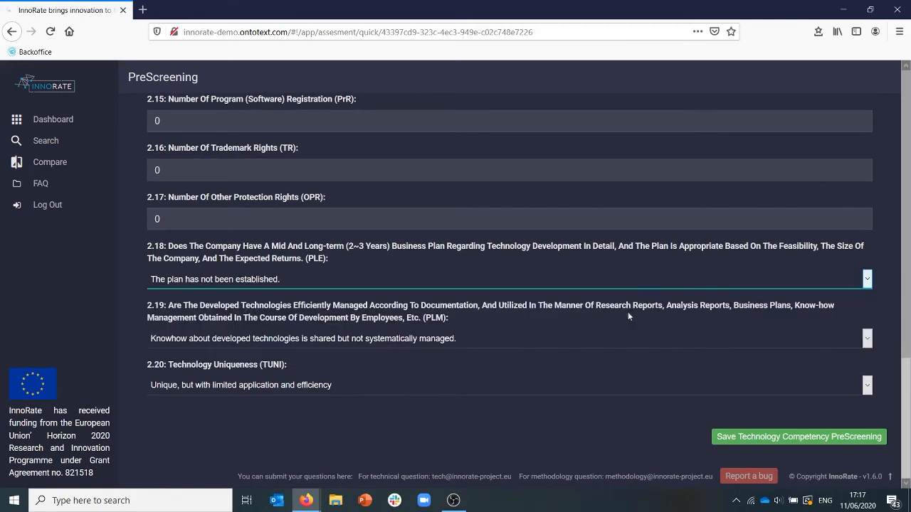
pyautogui.click(867, 339)
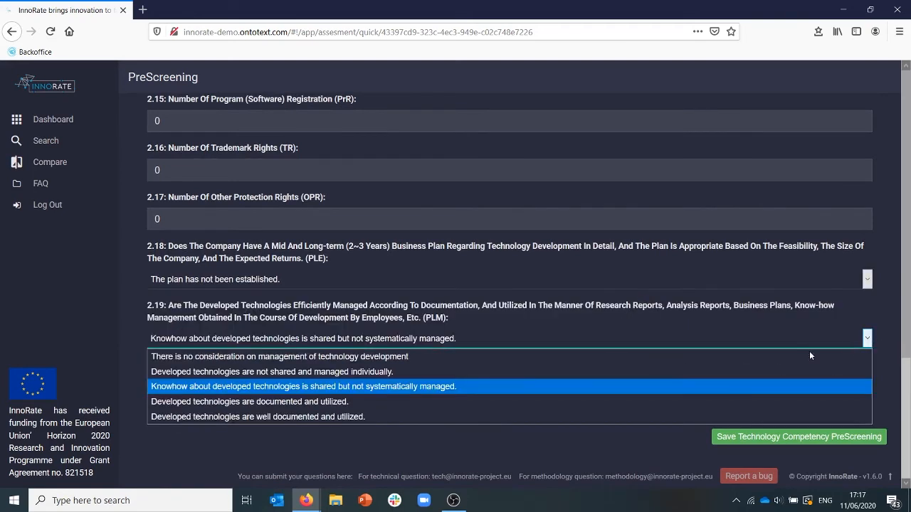
pyautogui.click(523, 387)
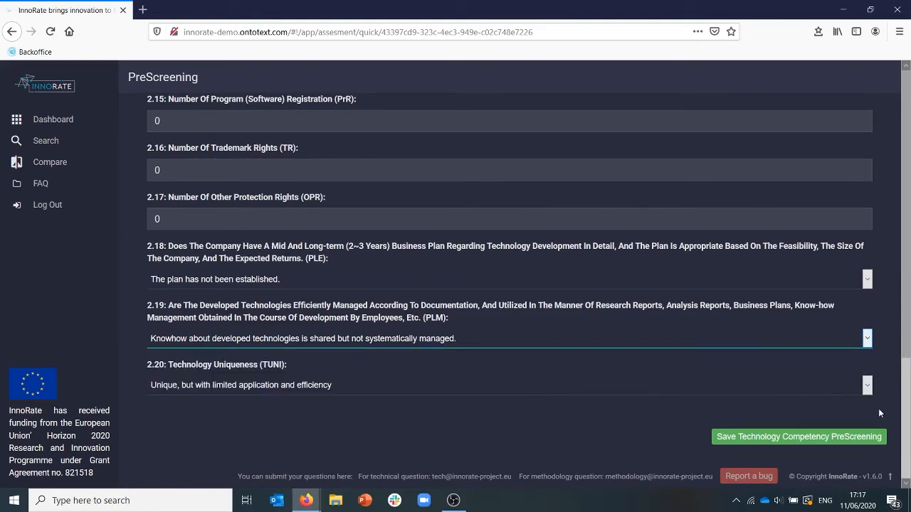
# Choose "Unique, but with limited application and efficiency" for technology uniqueness (TUNI) and save the Technology Competency PreScreening.
pyautogui.click(868, 387)
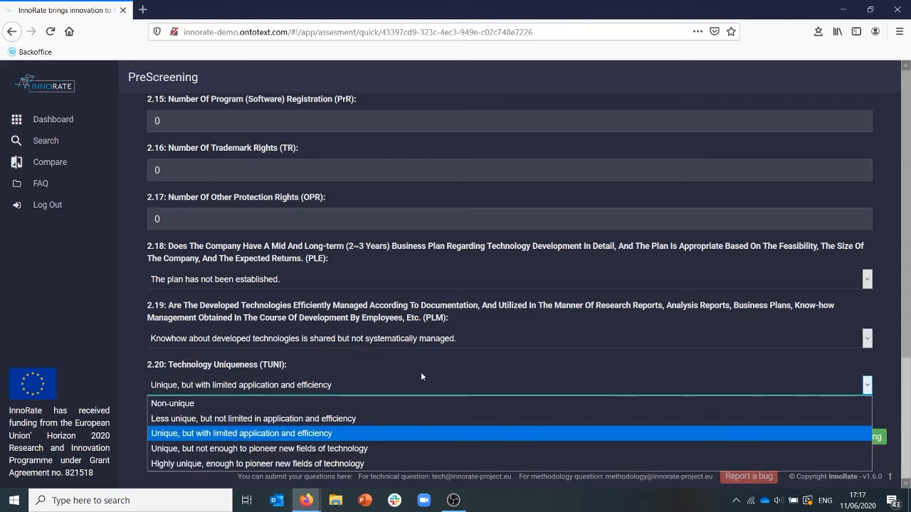
pyautogui.click(377, 435)
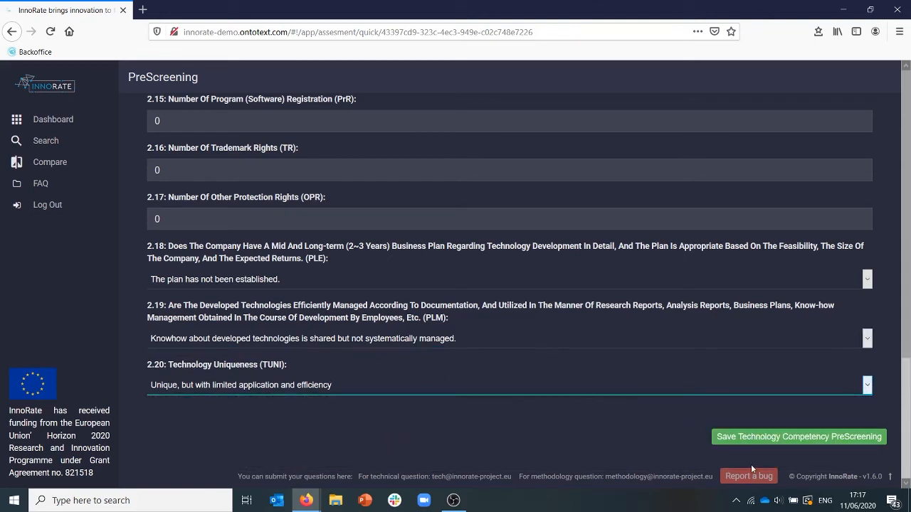
pyautogui.click(766, 439)
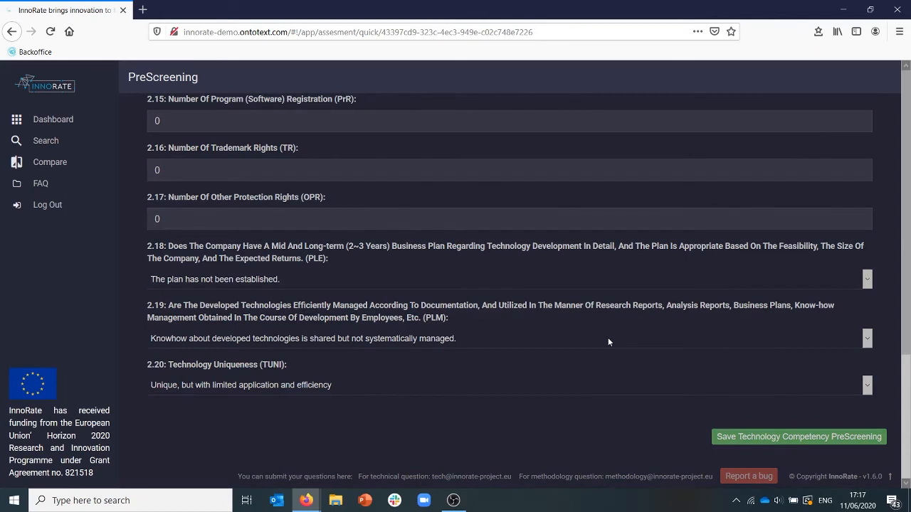
# Go to the Business Feasibility PreScreening, review its manufacturing, outsourcing and marketing capacity answers, and save it.
pyautogui.scroll(4, 622, 356)
pyautogui.scroll(5, 622, 361)
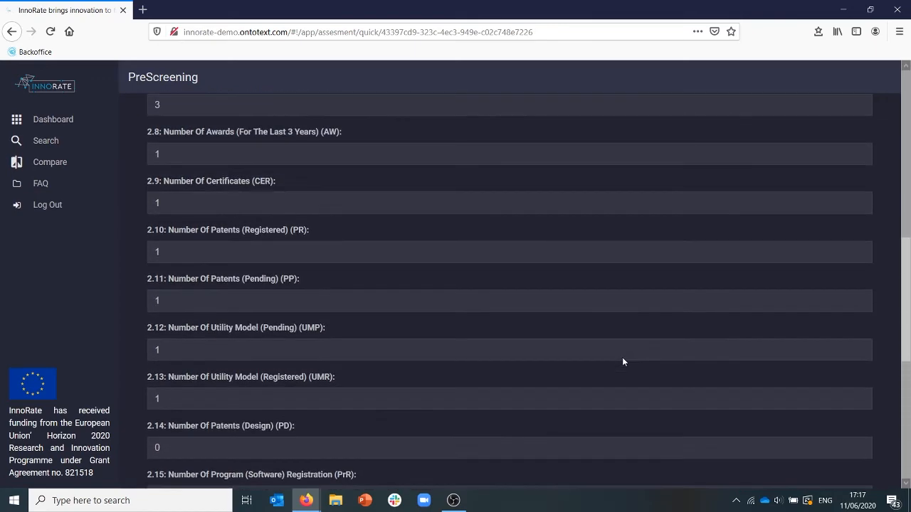
pyautogui.scroll(2, 622, 357)
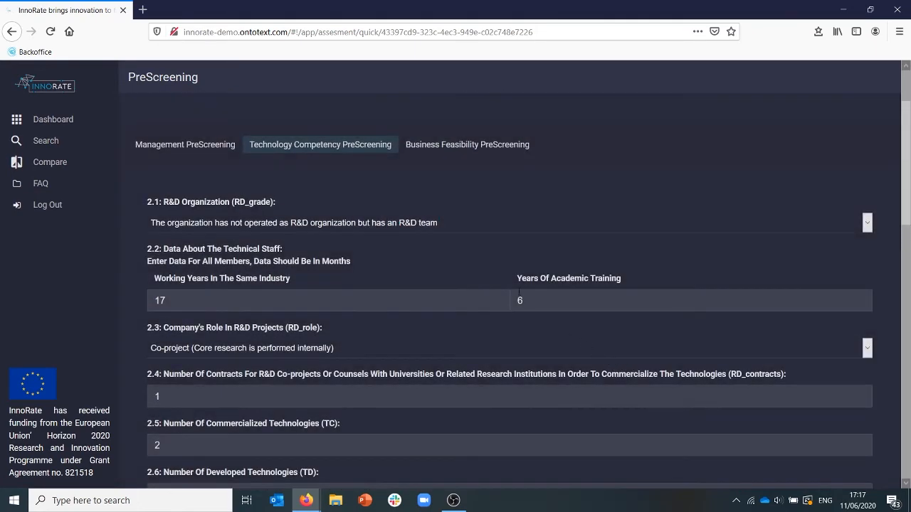
pyautogui.click(462, 146)
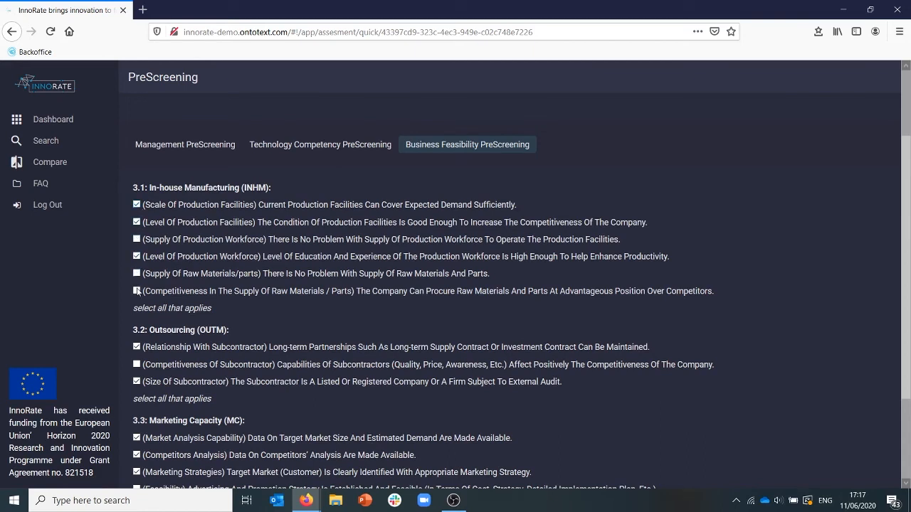
pyautogui.scroll(-2, 259, 326)
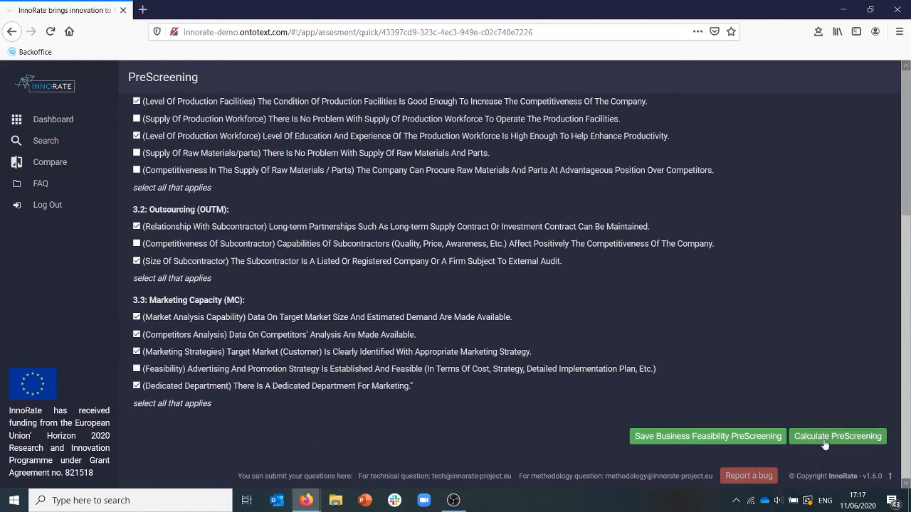
pyautogui.click(715, 437)
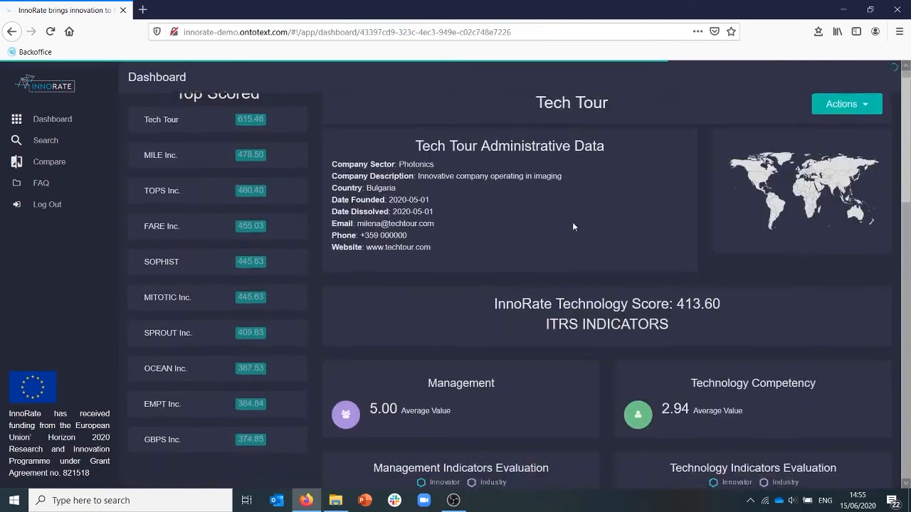
# Examine the Tech Tour dashboard's technology score, indicator evaluations, and strength and weak indicators for all four perspectives.
pyautogui.scroll(-1, 572, 222)
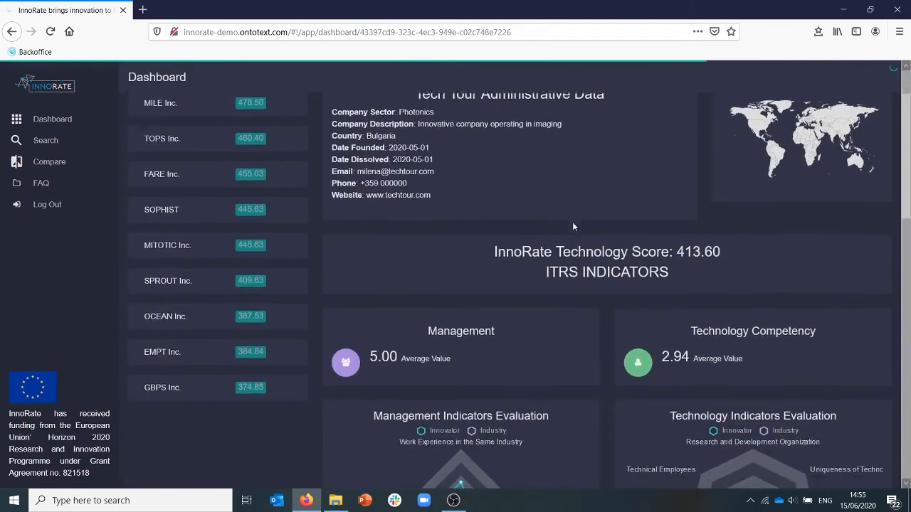
pyautogui.scroll(-3, 572, 222)
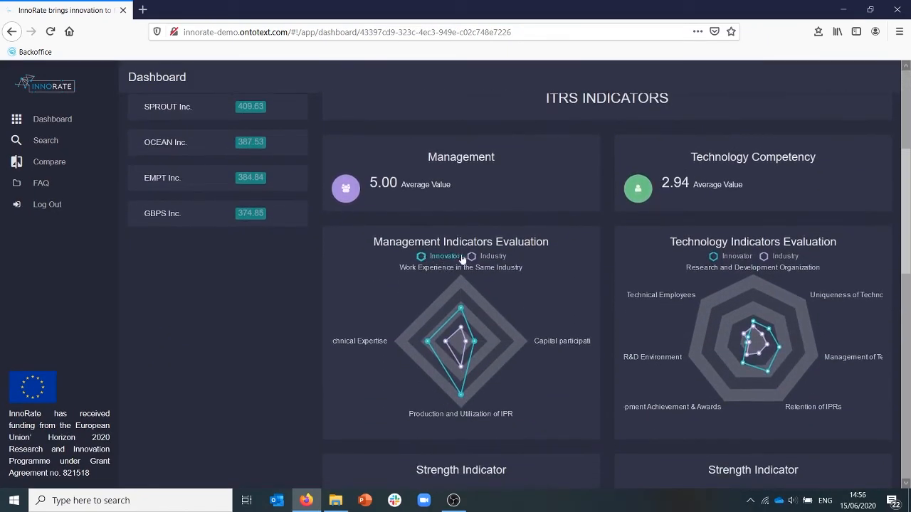
pyautogui.scroll(-4, 528, 262)
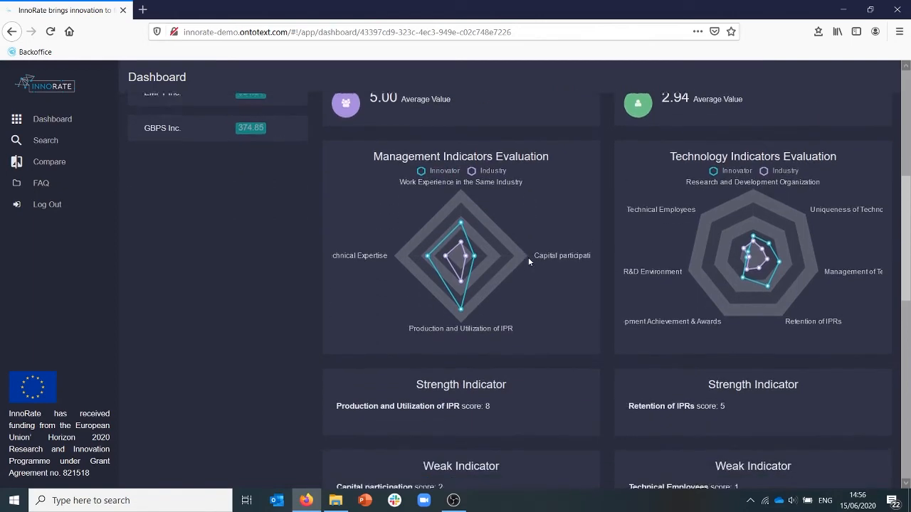
pyautogui.scroll(-2, 528, 261)
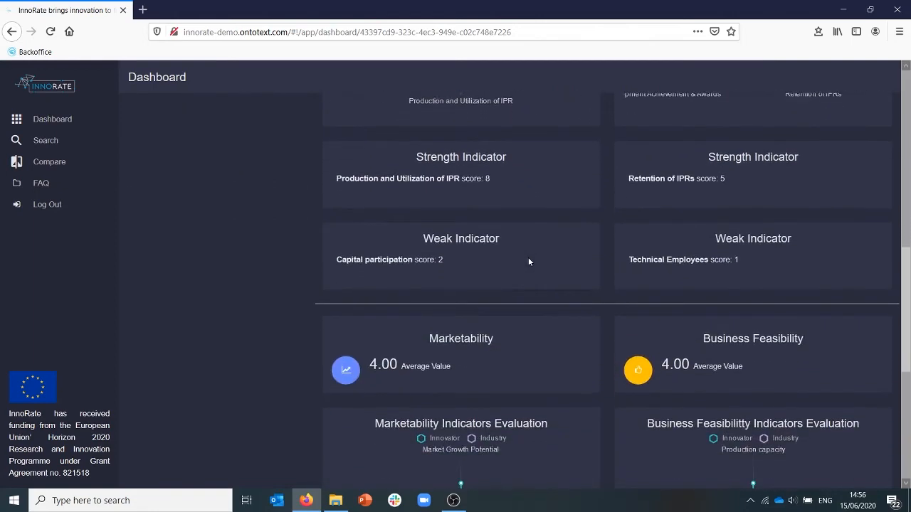
pyautogui.scroll(-1, 528, 262)
pyautogui.scroll(-1, 528, 262)
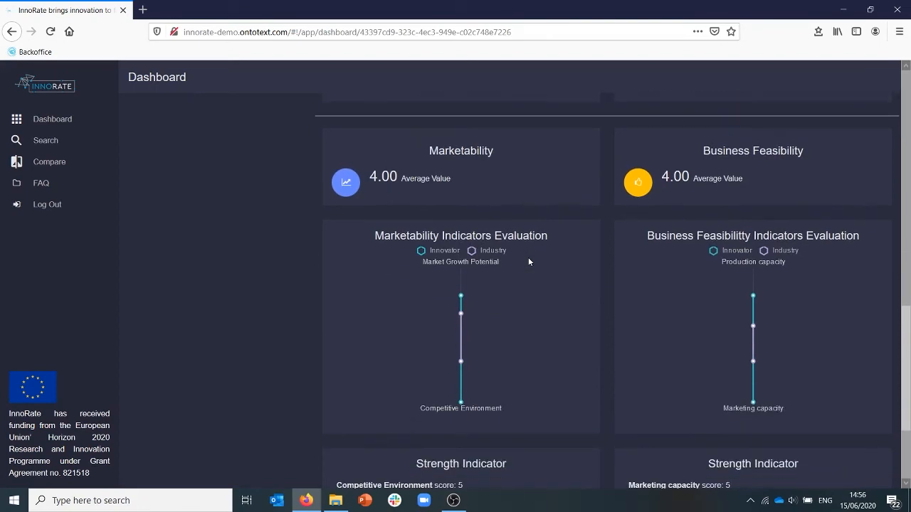
pyautogui.scroll(-1, 528, 261)
pyautogui.scroll(-2, 528, 262)
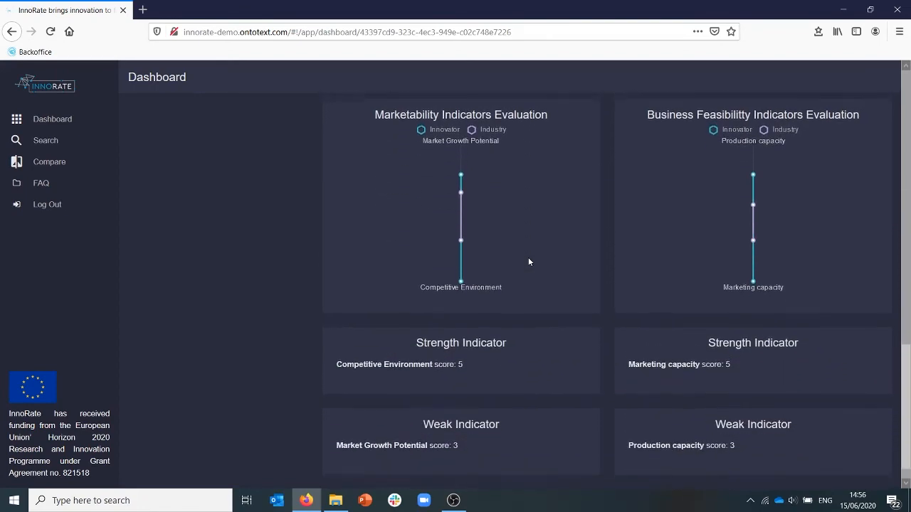
pyautogui.scroll(9, 528, 262)
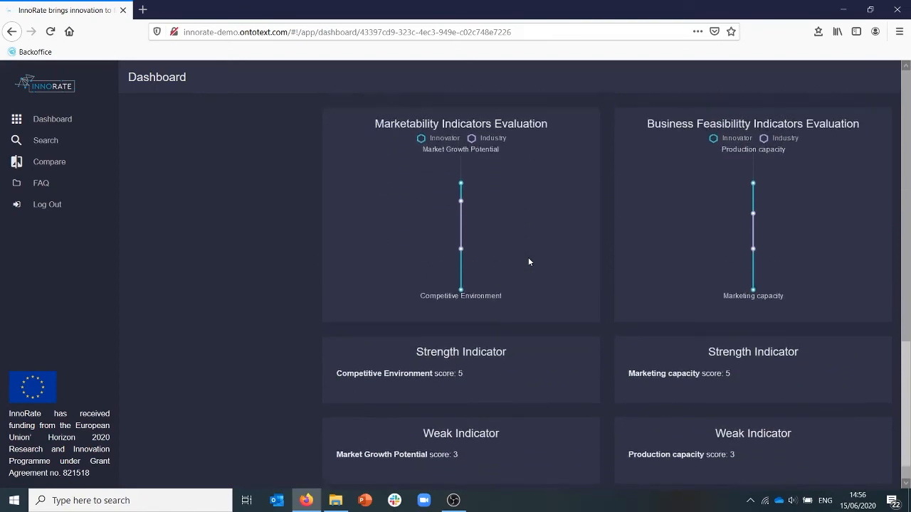
pyautogui.scroll(7, 528, 262)
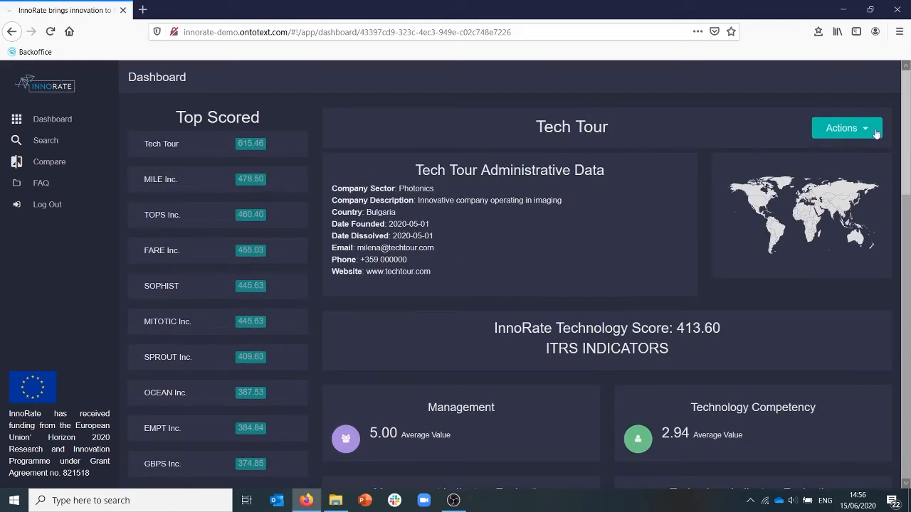
# Try to request a deep assessment for Tech Tour.
pyautogui.click(865, 134)
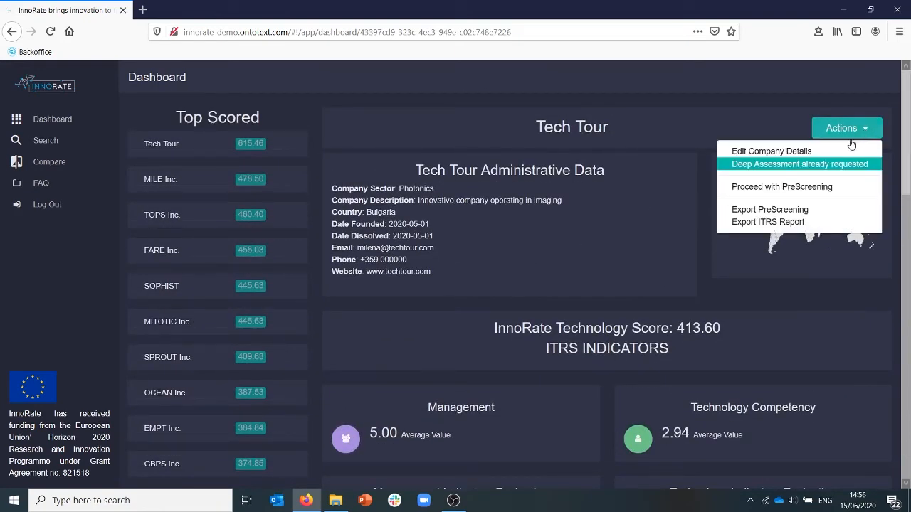
pyautogui.click(785, 166)
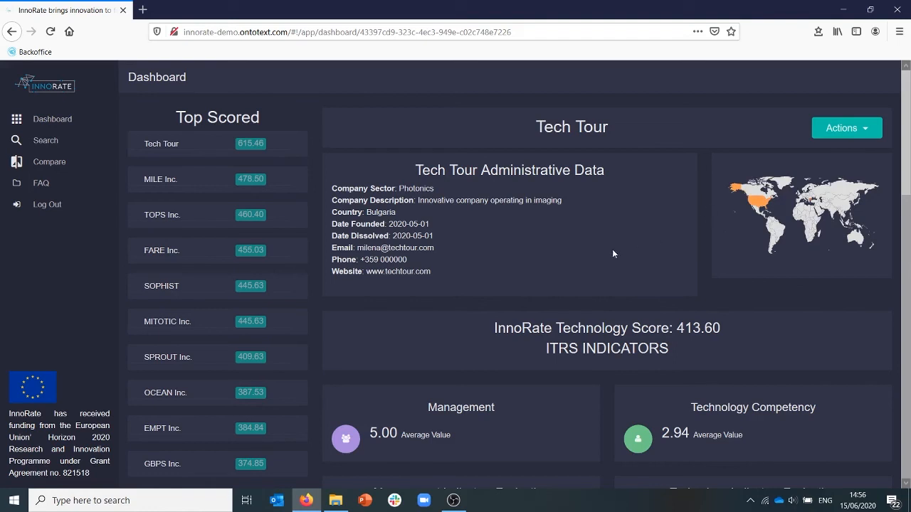
# Export Tech Tour's PreScreening report, open the PDF in Adobe Acrobat Reader DC and review its indicator scores.
pyautogui.click(864, 129)
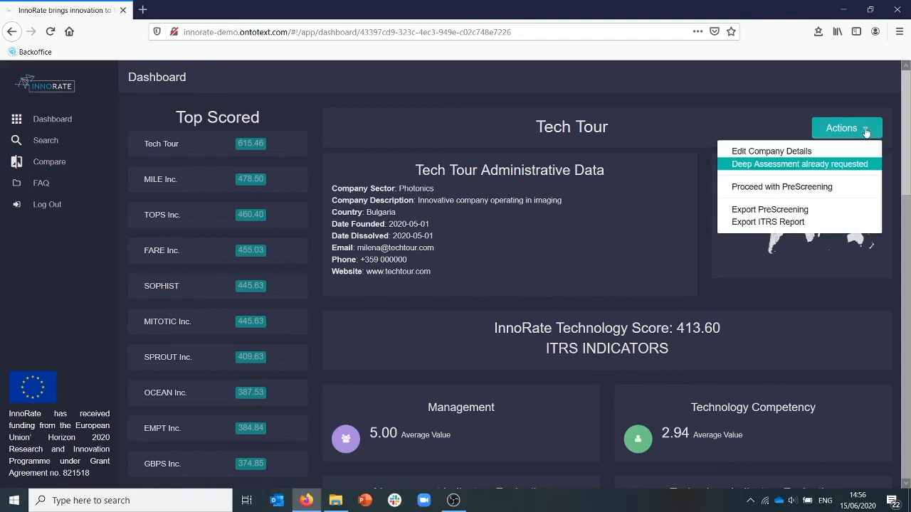
pyautogui.click(767, 210)
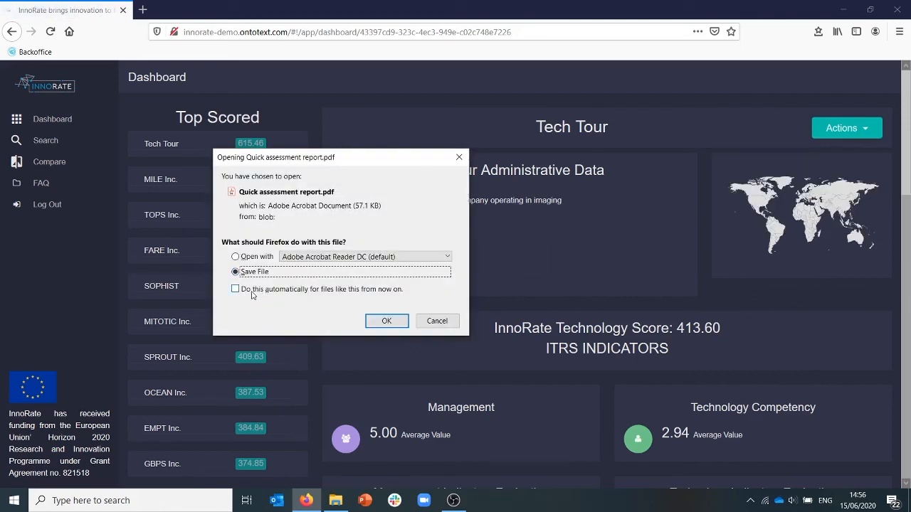
pyautogui.click(236, 257)
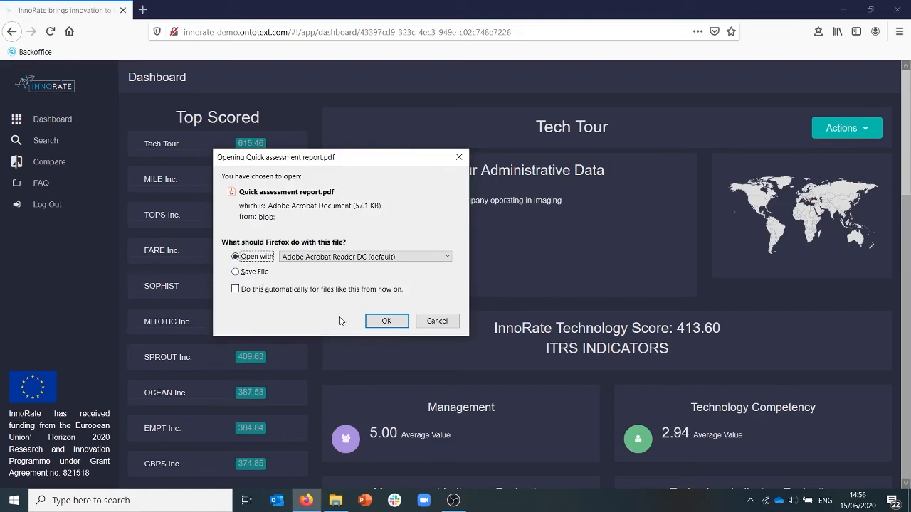
pyautogui.click(386, 321)
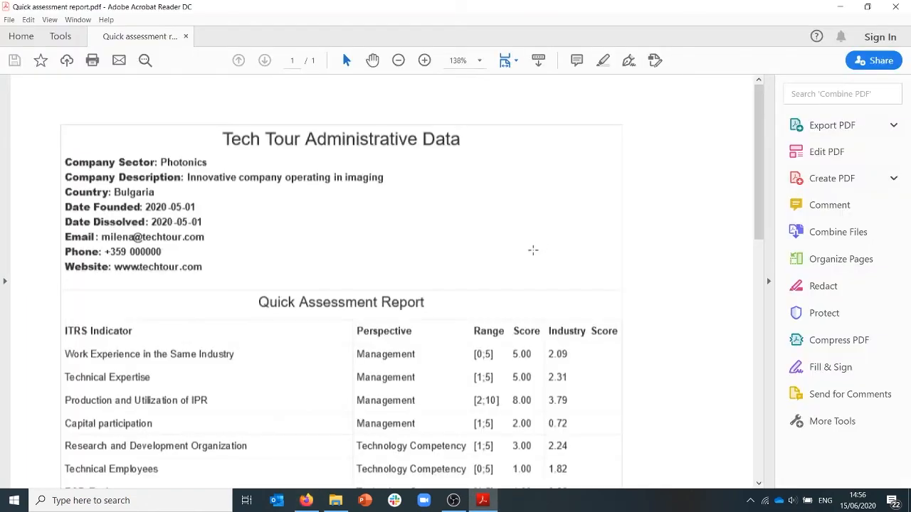
pyautogui.scroll(-5, 516, 271)
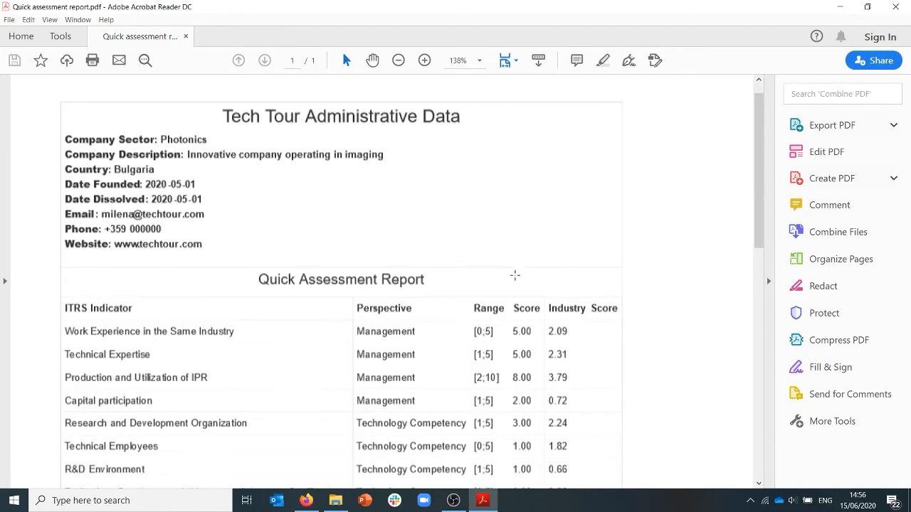
pyautogui.scroll(-6, 515, 275)
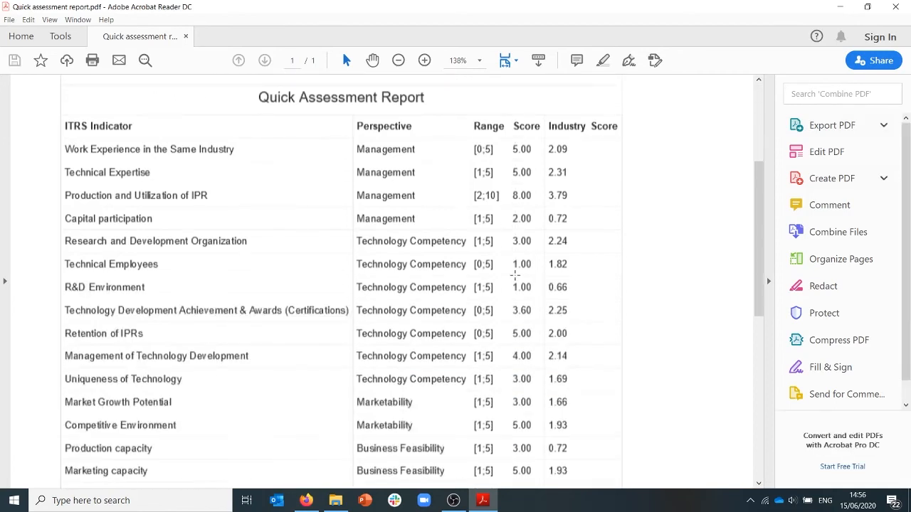
# Review the Tech Tour administrative data at the start of the PDF report, close Adobe Acrobat Reader DC and return to InnoRate.
pyautogui.scroll(11, 516, 274)
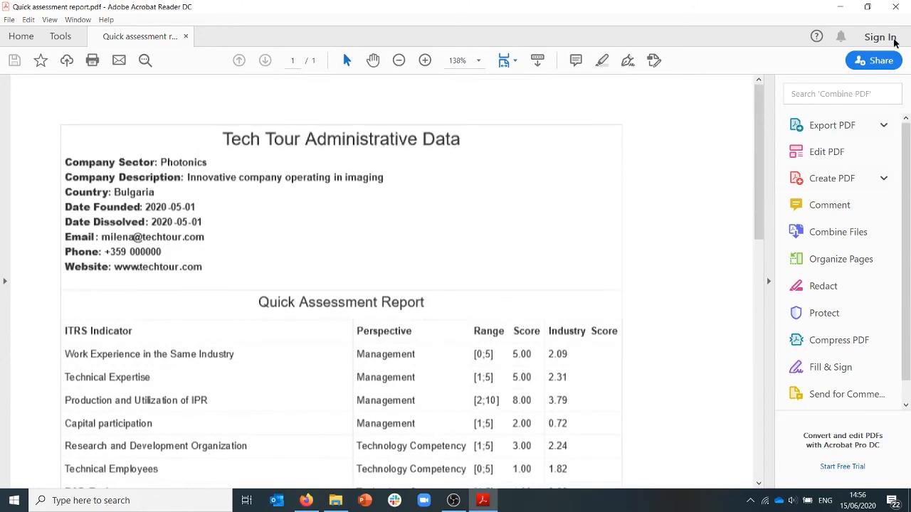
pyautogui.click(896, 7)
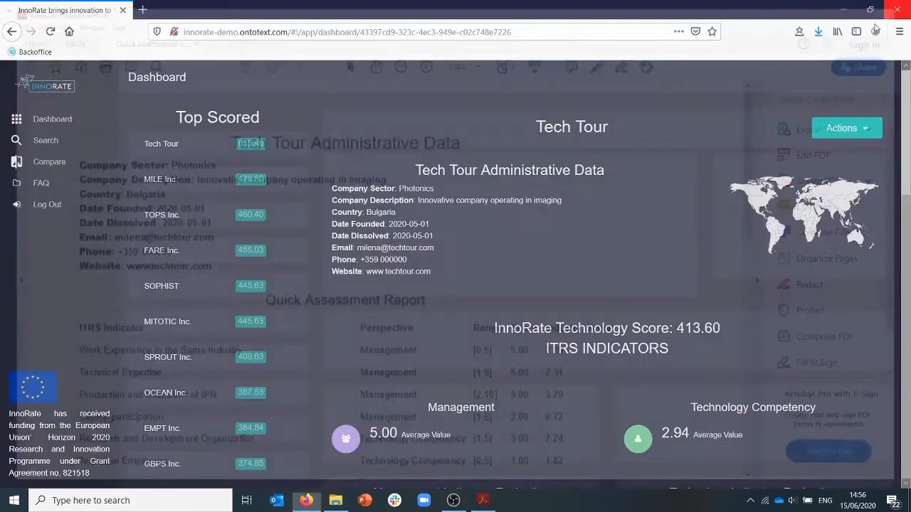
# Go to the company comparison, filter by the Biotechnology industry and add ABE Inc. and EBB Inc. for comparison.
pyautogui.click(40, 163)
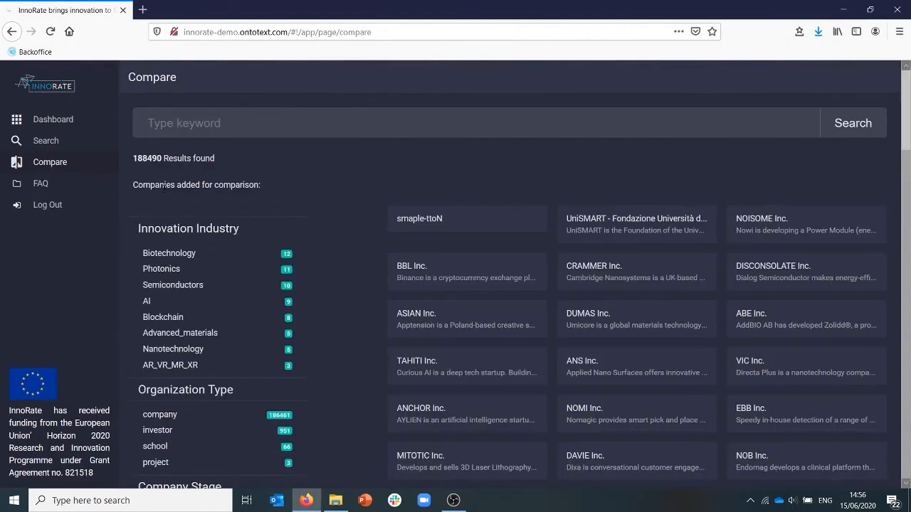
pyautogui.click(171, 256)
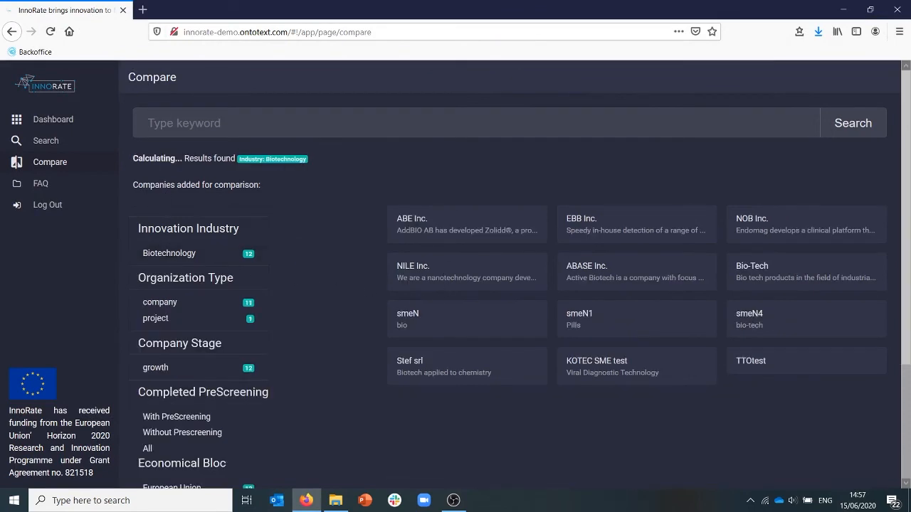
pyautogui.click(418, 219)
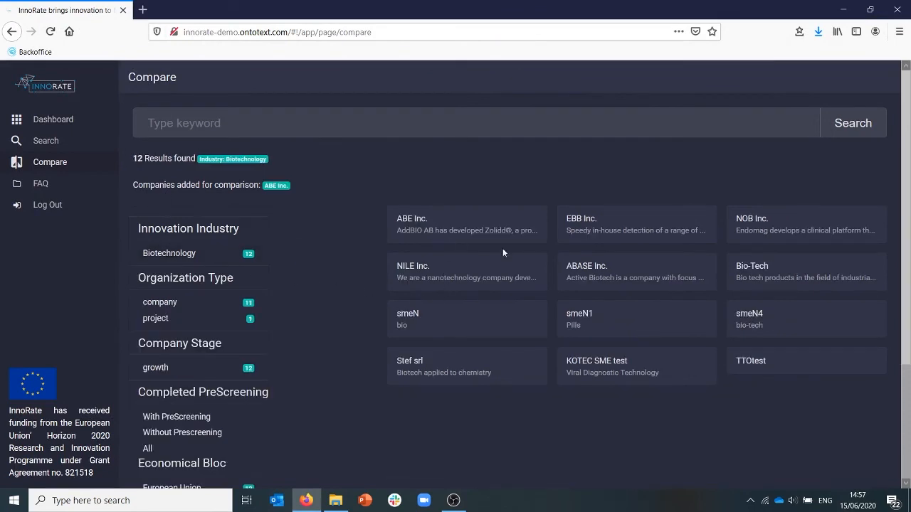
pyautogui.click(582, 218)
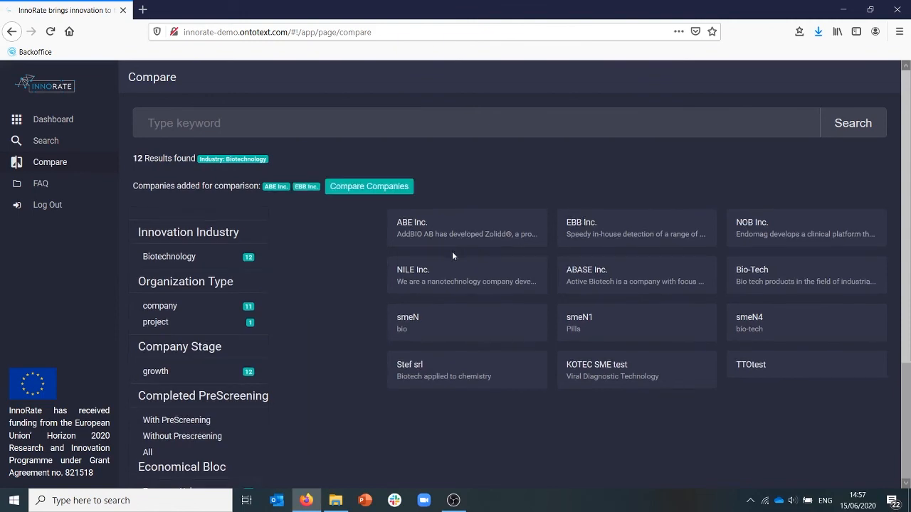
# Compare ABE Inc. and EBB Inc. across all four indicator evaluation charts, and return to the comparison search.
pyautogui.click(379, 188)
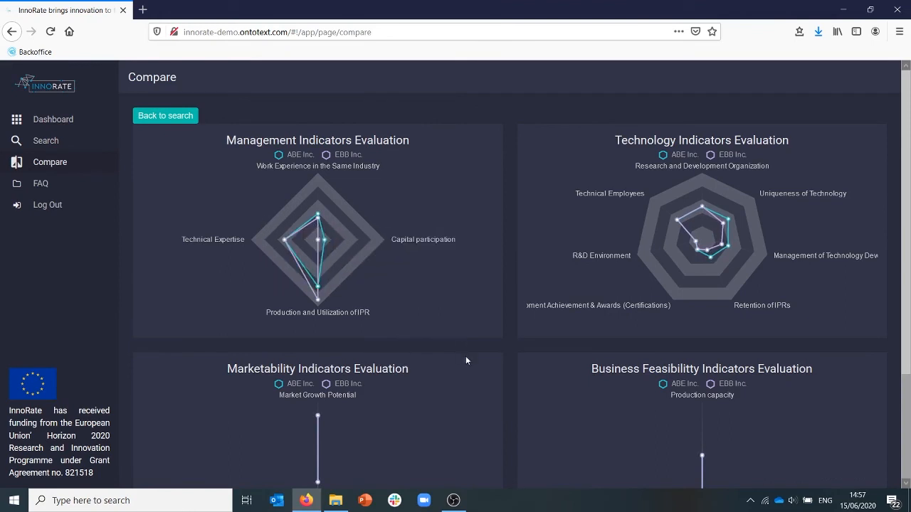
pyautogui.scroll(-3, 466, 360)
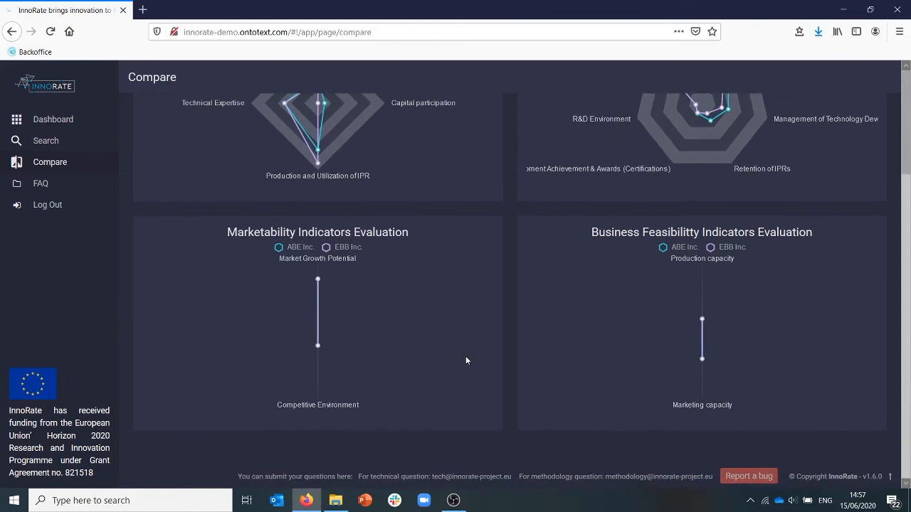
pyautogui.scroll(3, 466, 361)
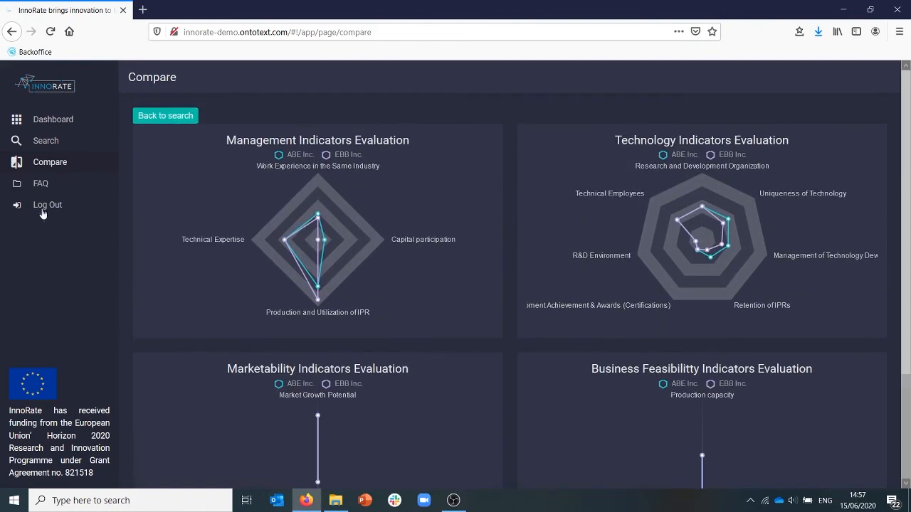
pyautogui.click(149, 120)
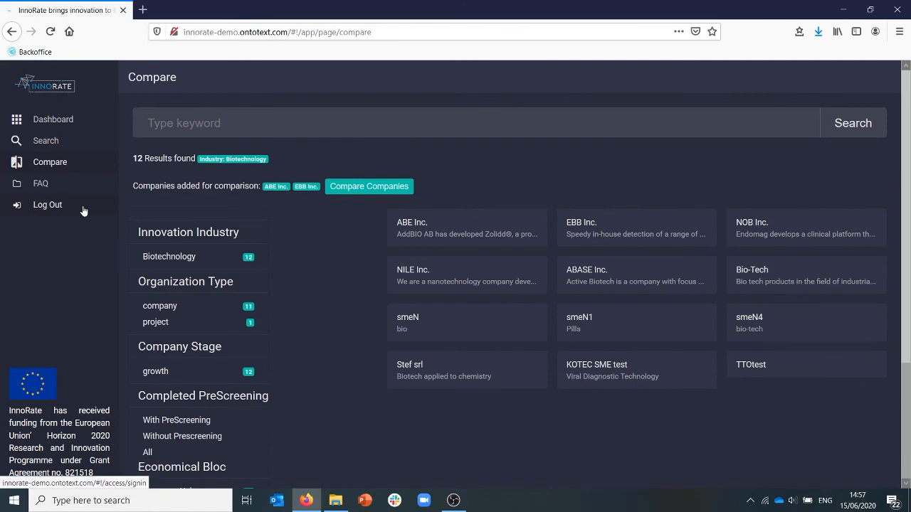
# Search the organizations for investors in the Photonics industry.
pyautogui.click(45, 146)
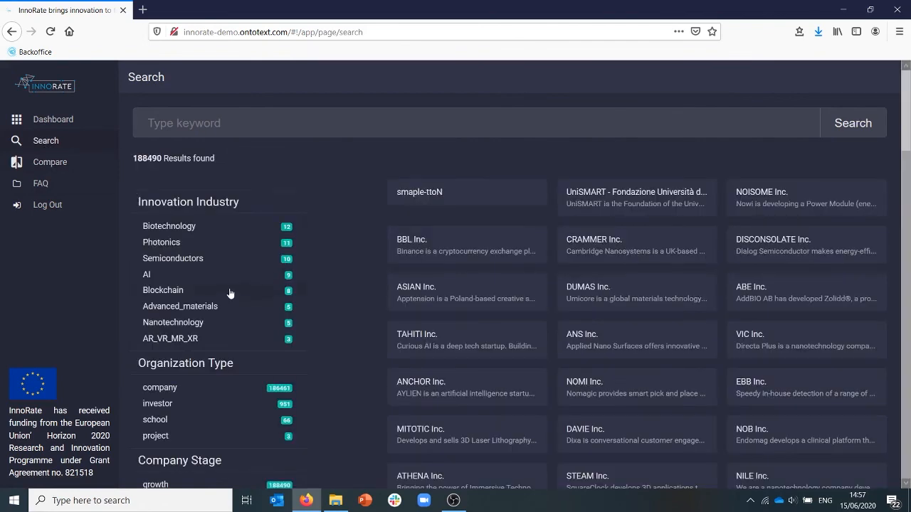
pyautogui.click(204, 412)
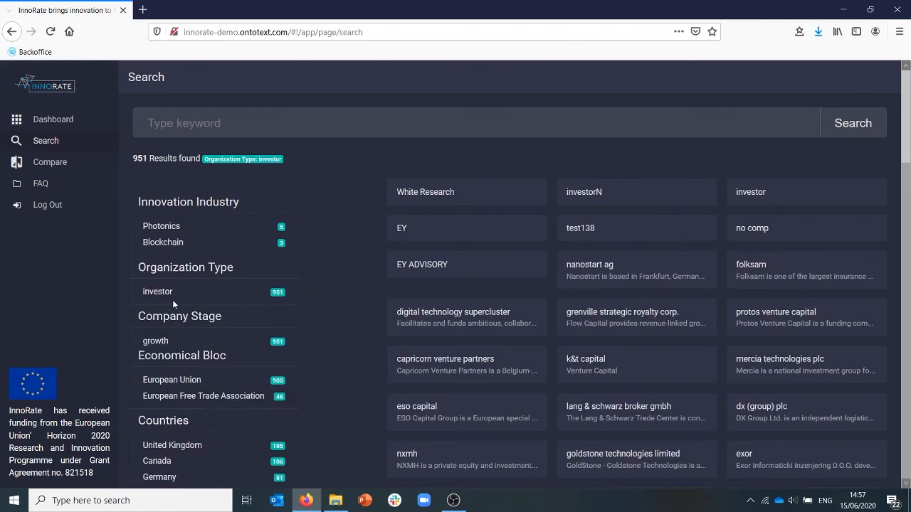
pyautogui.click(162, 226)
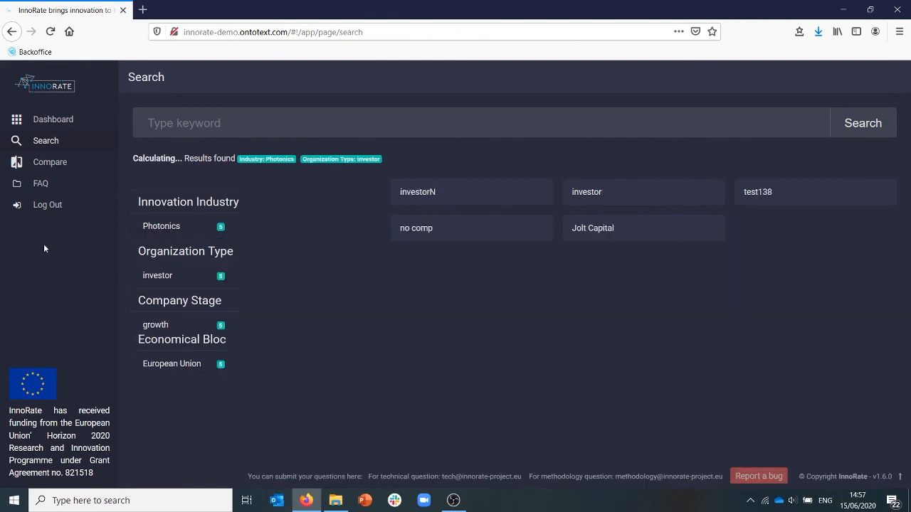
# Open the FAQ on InnoRate services and usage and read through to its last question.
pyautogui.click(40, 185)
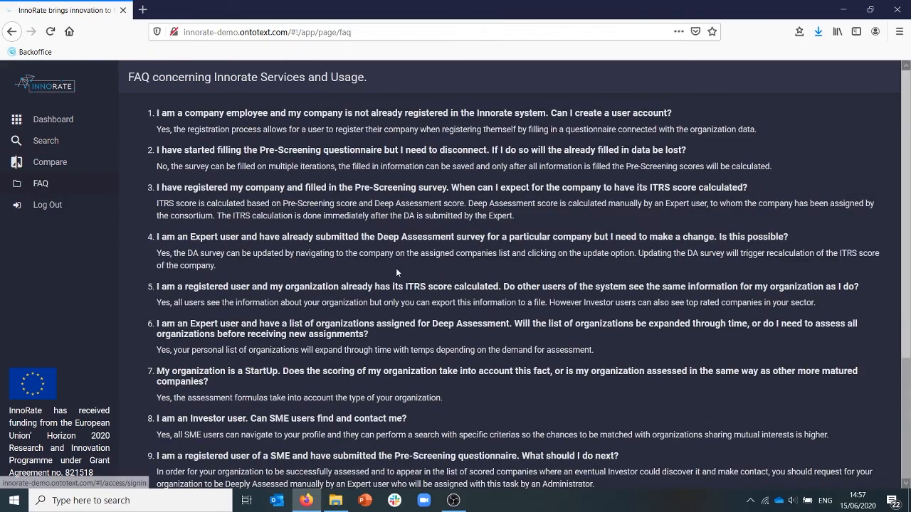
pyautogui.scroll(-1, 396, 272)
pyautogui.scroll(-1, 396, 270)
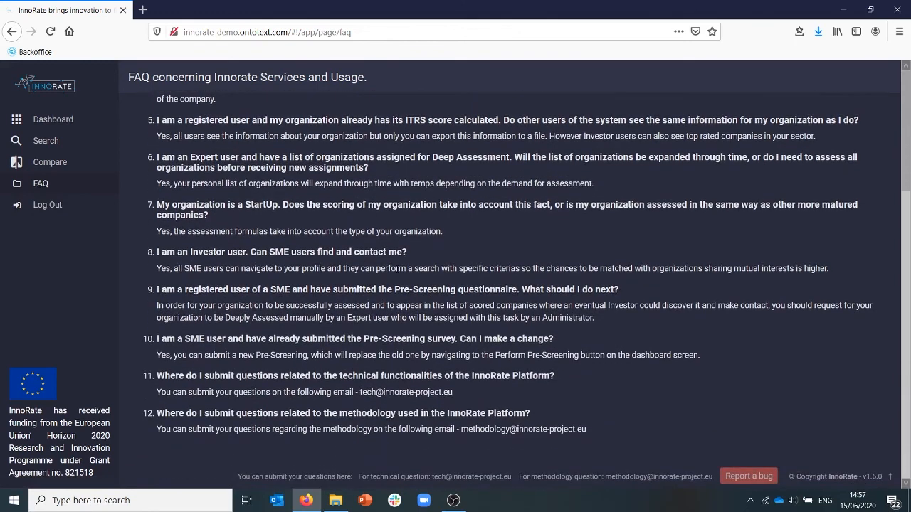
# Open the Trello board for reporting InnoRate bugs, and return to the InnoRate dashboard.
pyautogui.click(750, 477)
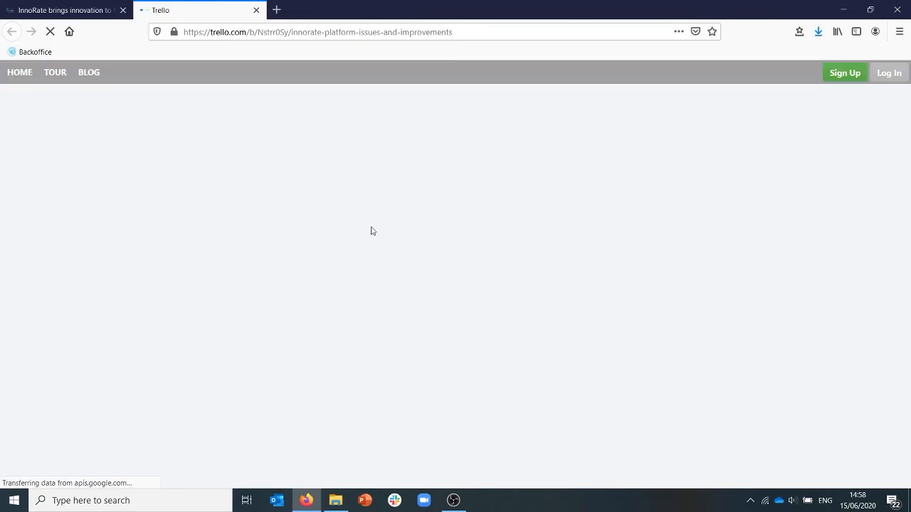
pyautogui.click(100, 11)
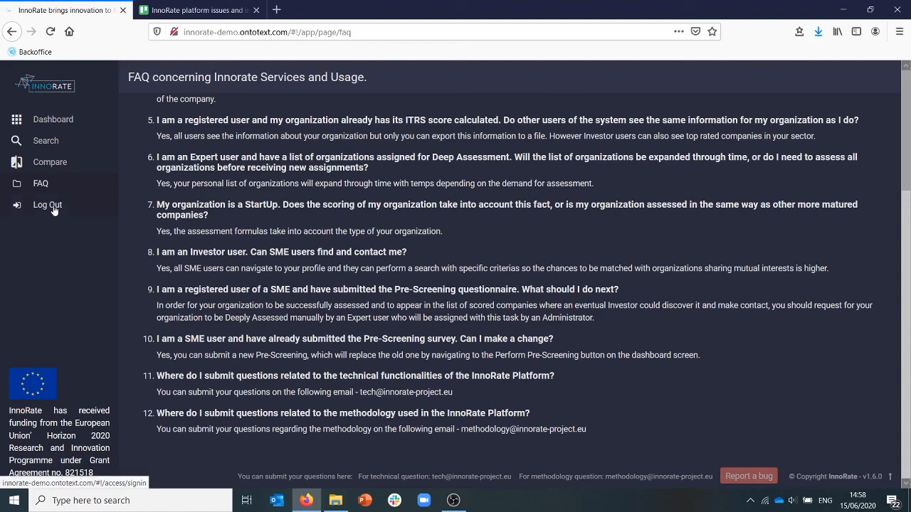
pyautogui.click(57, 120)
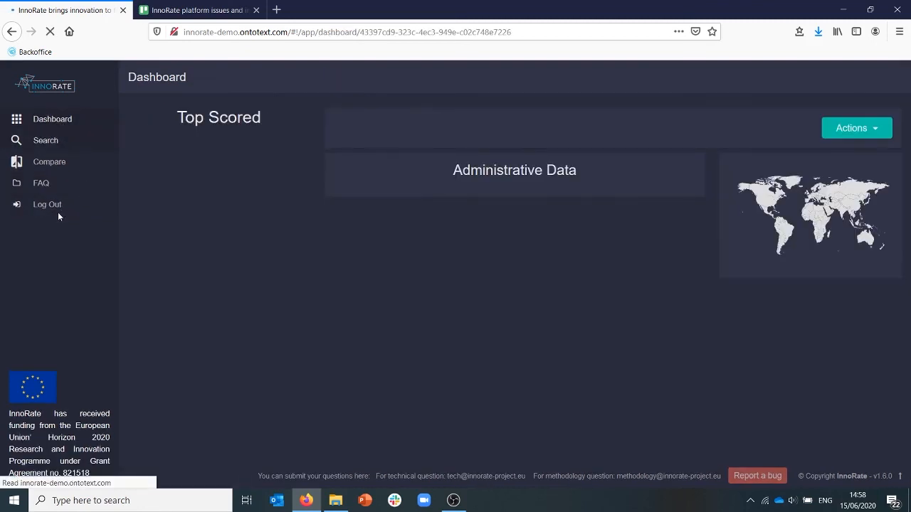